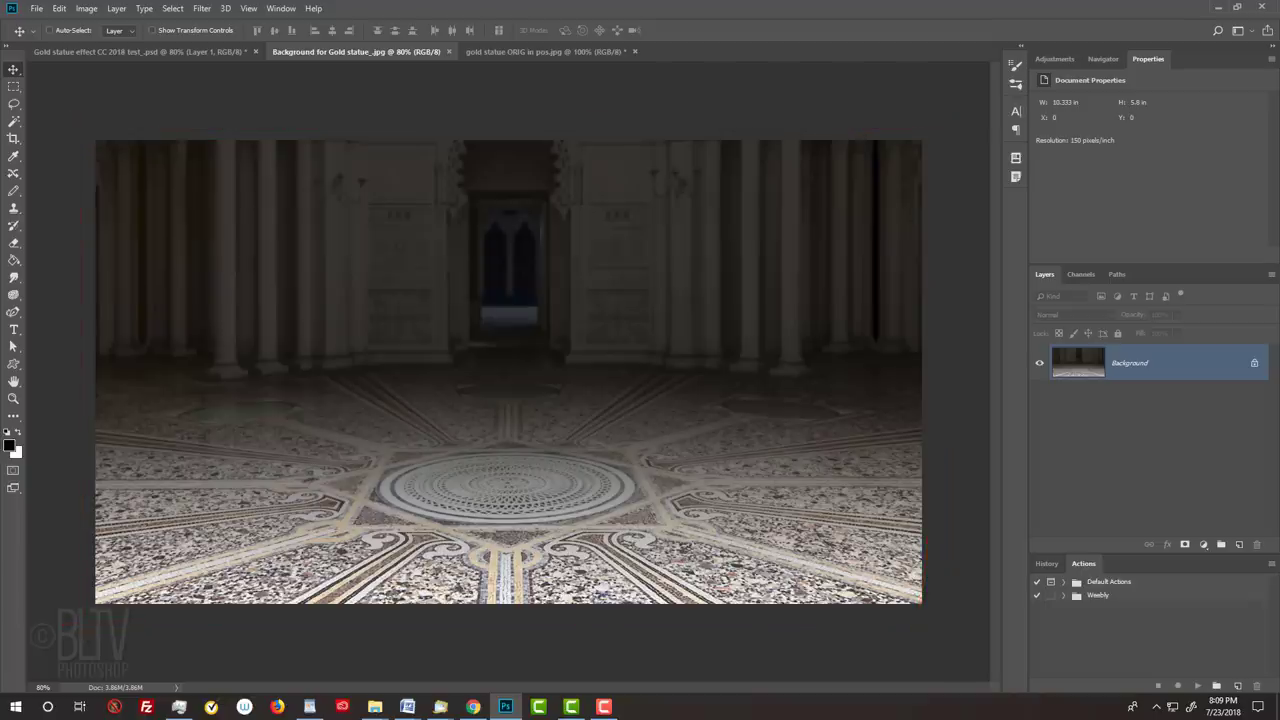
Copy the portrait from the gold statue document onto the center of the "Background for Gold statue_" document as a new layer.
click(516, 53)
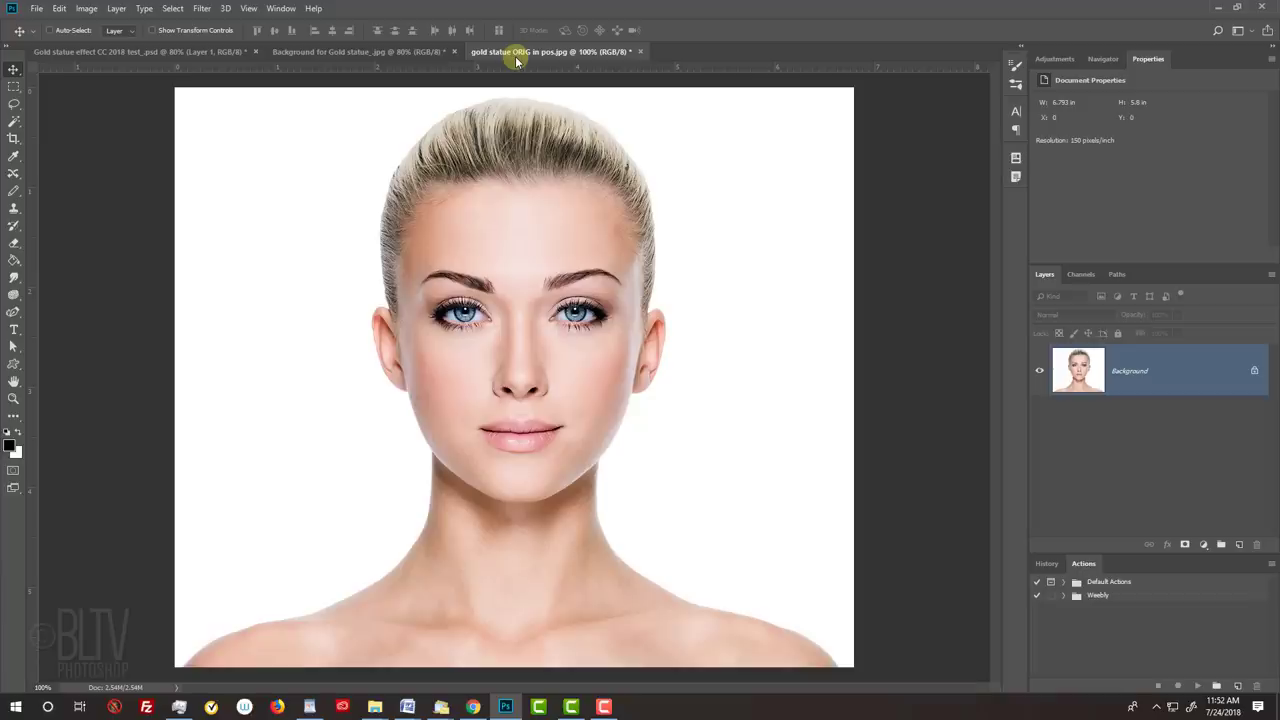
key(v)
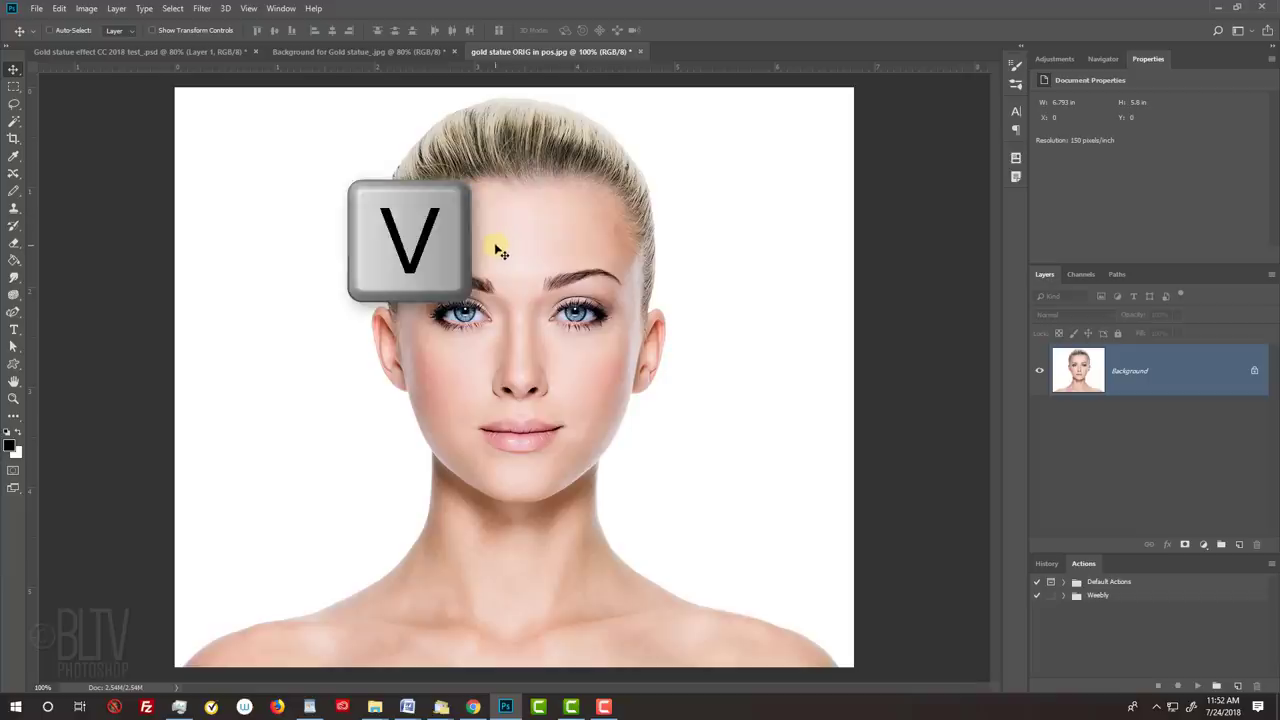
click(354, 51)
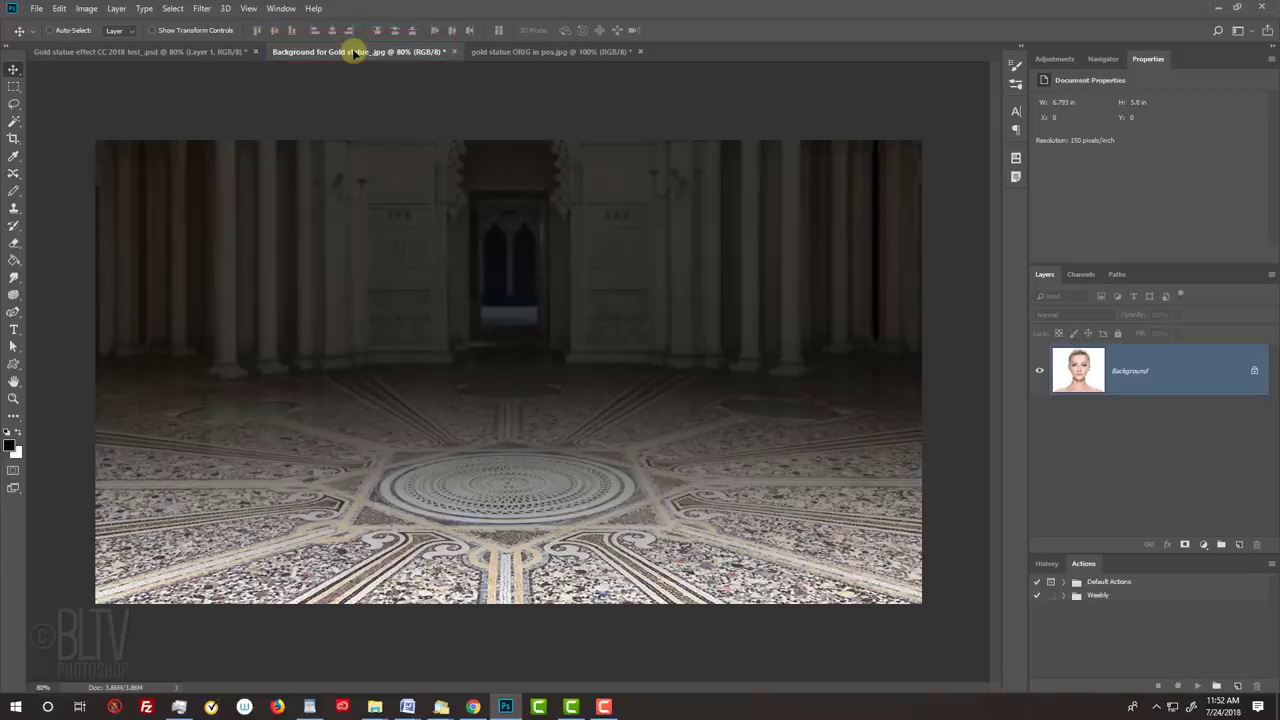
key(shift)
drag(354, 51, 510, 396)
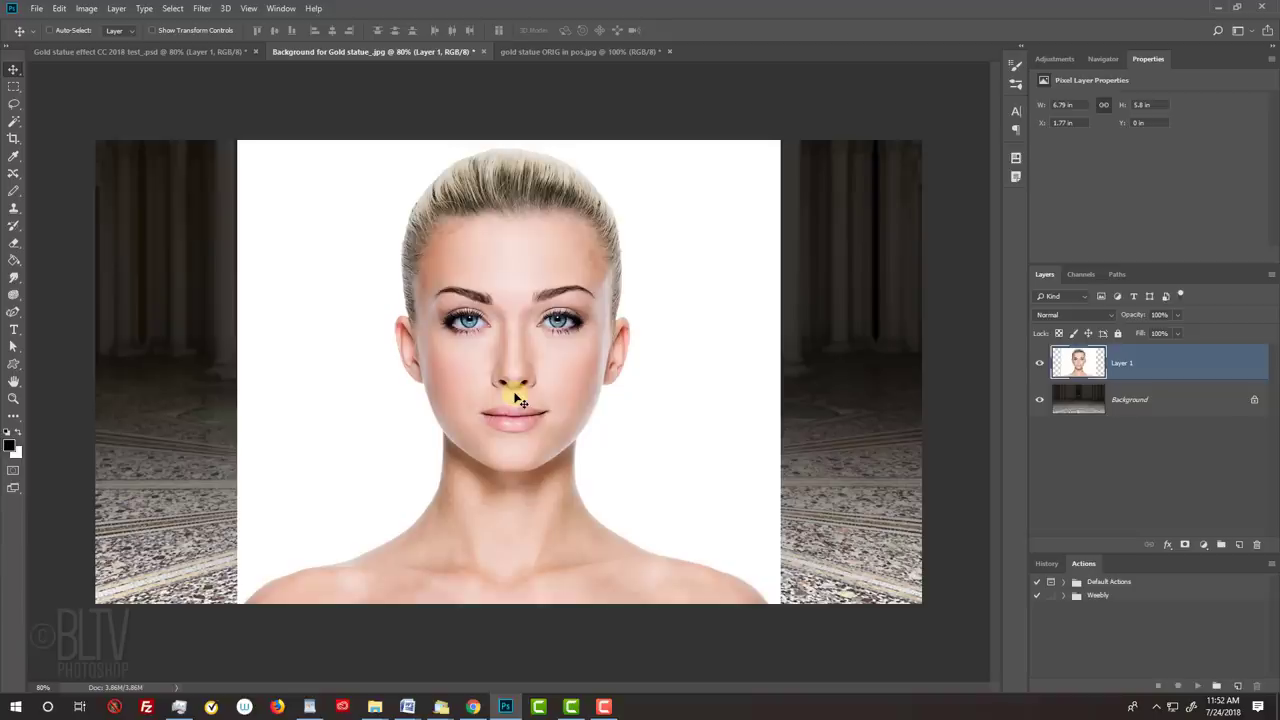
Fit the portrait layer over the backdrop with a proportional Free Transform from its center at 100% scale.
key(ctrl+t)
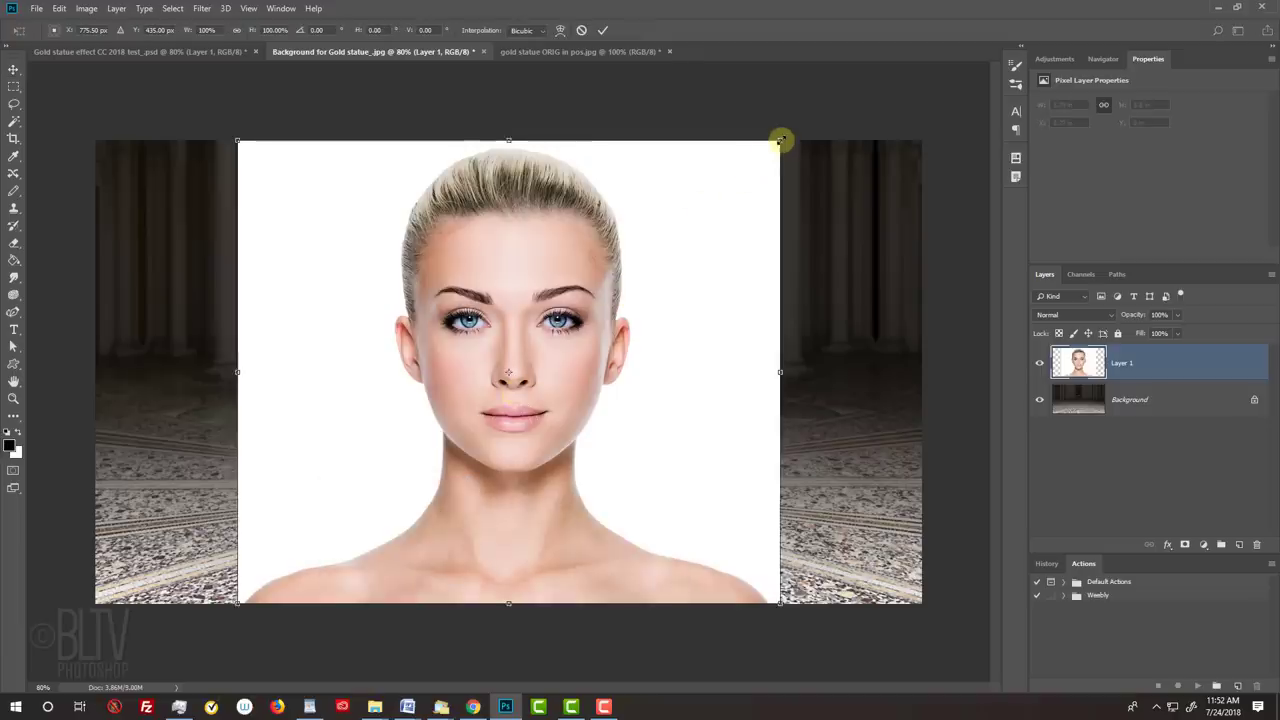
drag(781, 140, 781, 142)
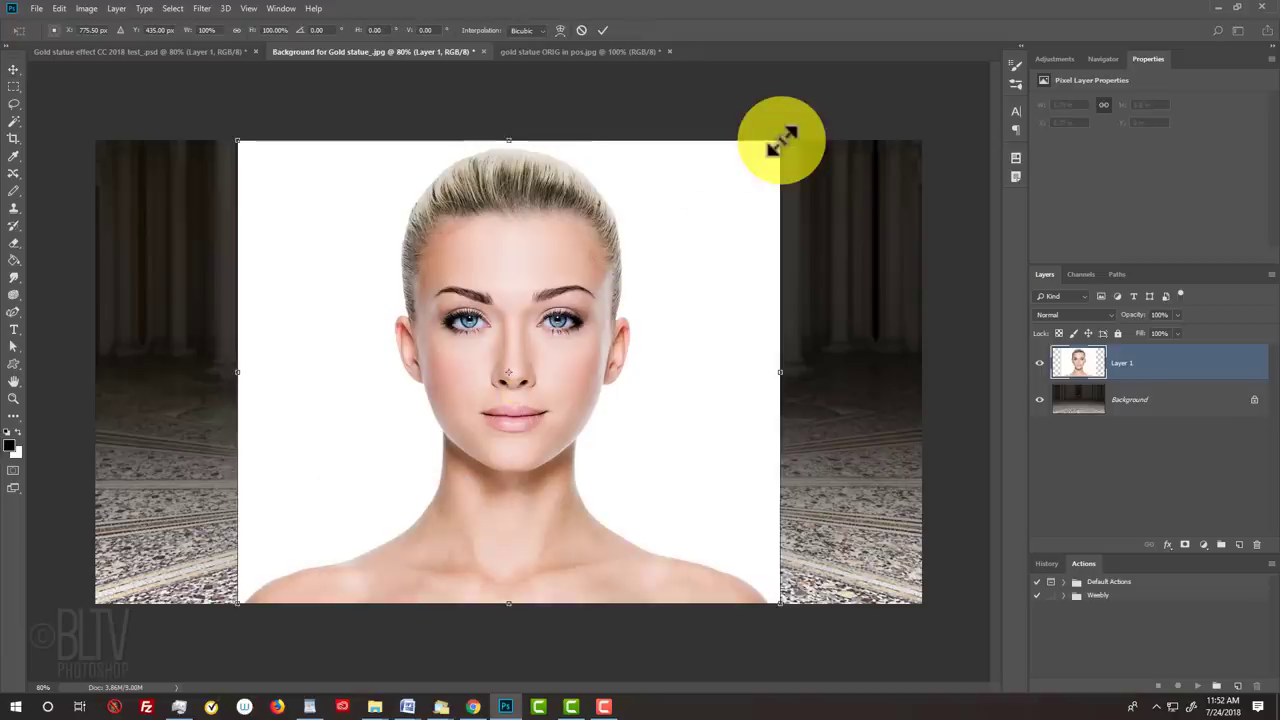
key(alt+shift)
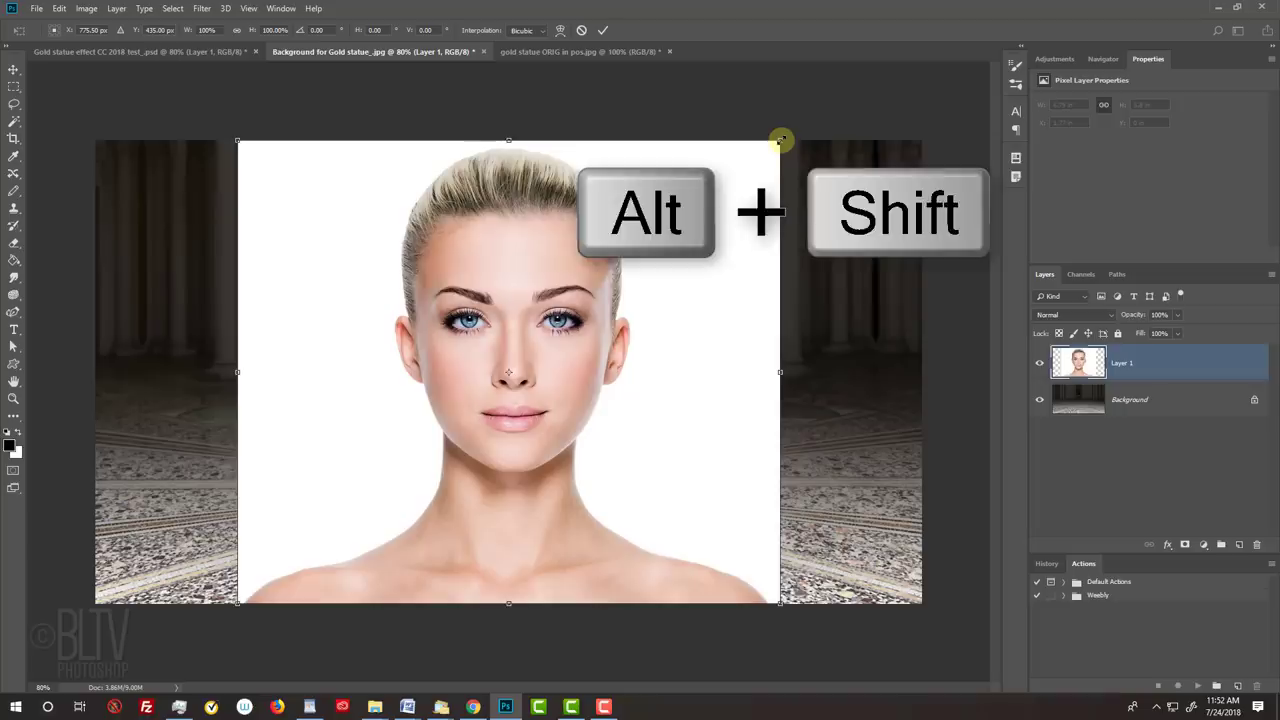
mouse_move(781, 140)
mouse_down()
mouse_move(583, 309)
mouse_move(854, 94)
mouse_move(795, 152)
mouse_up()
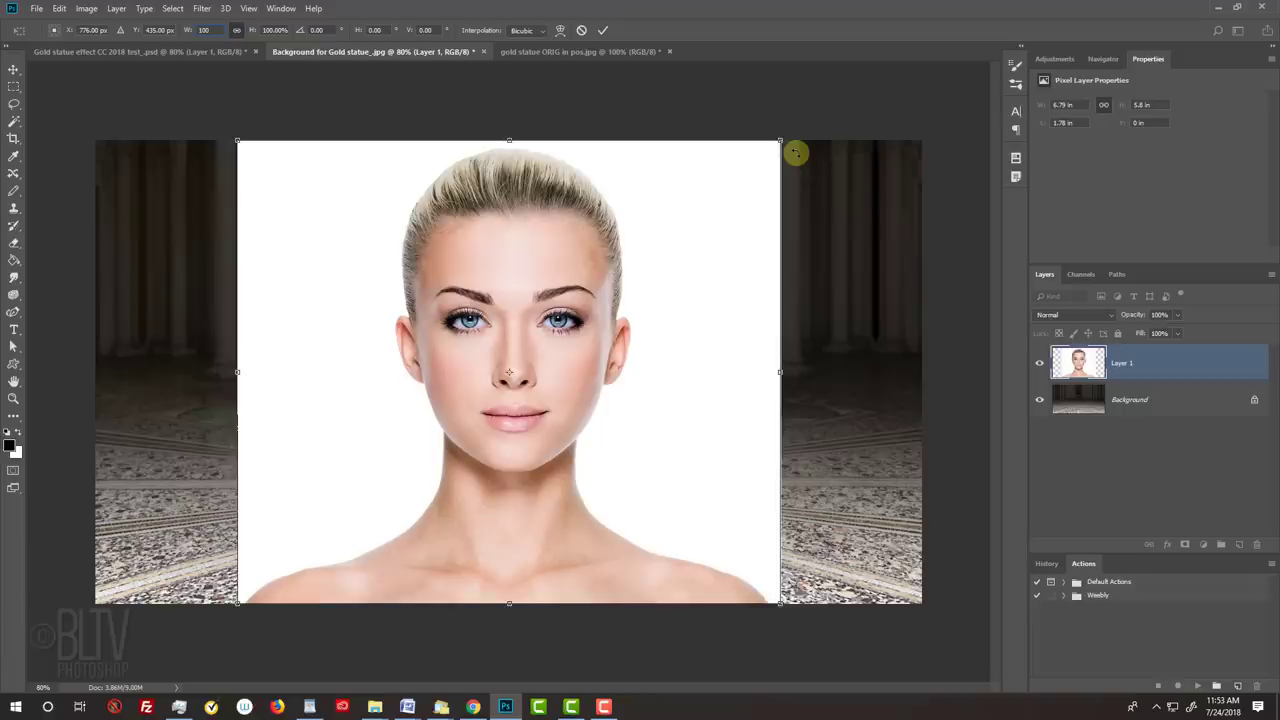
key(Return)
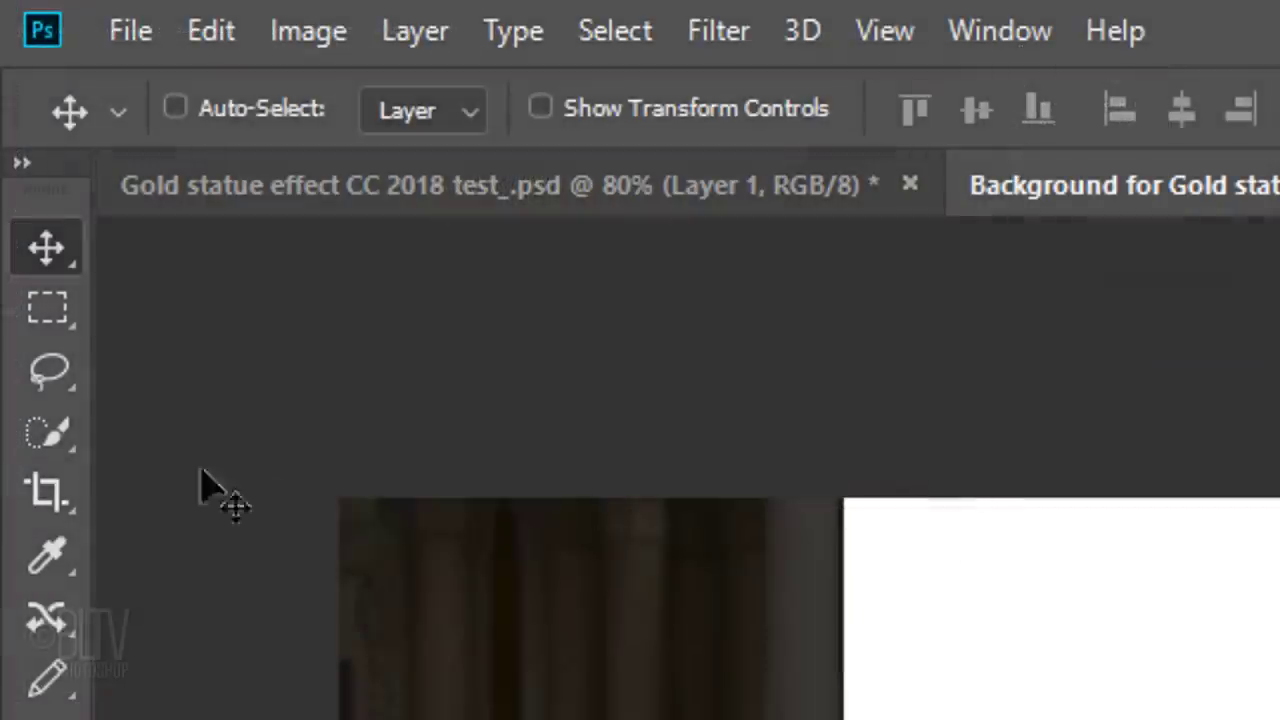
Select the white area around the woman with the Magic Wand and invert the selection.
click(14, 122)
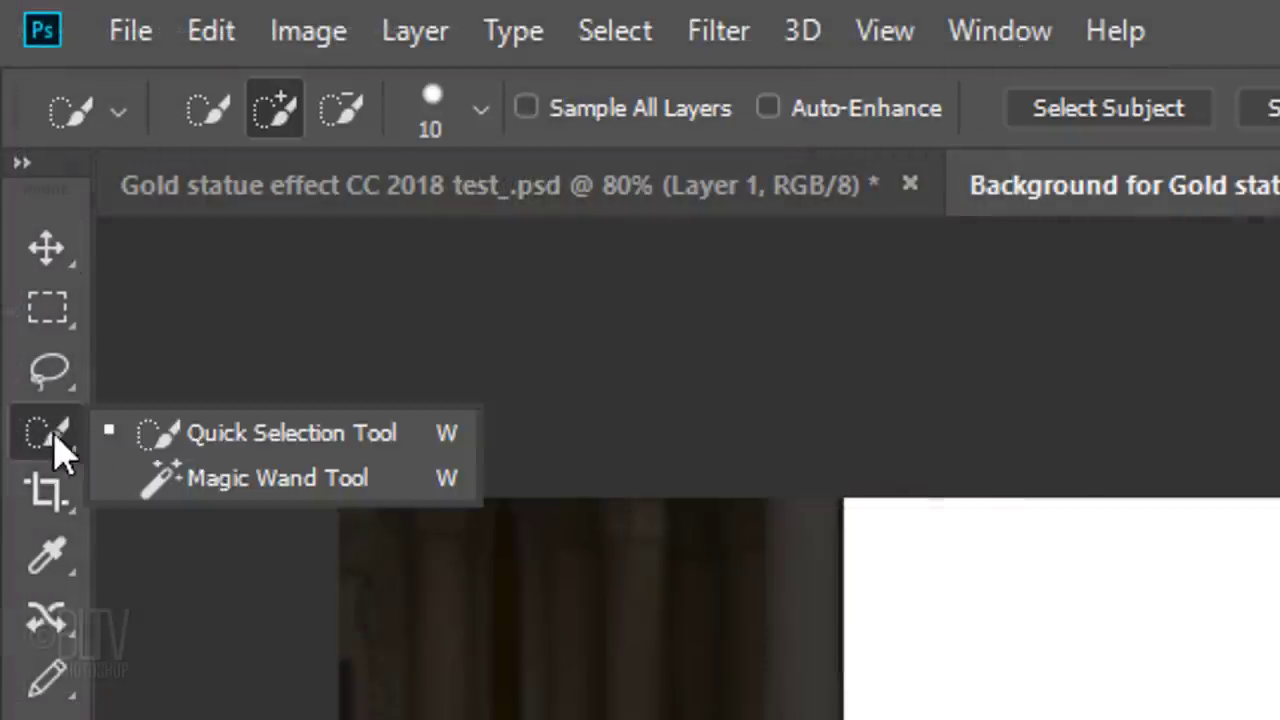
click(220, 490)
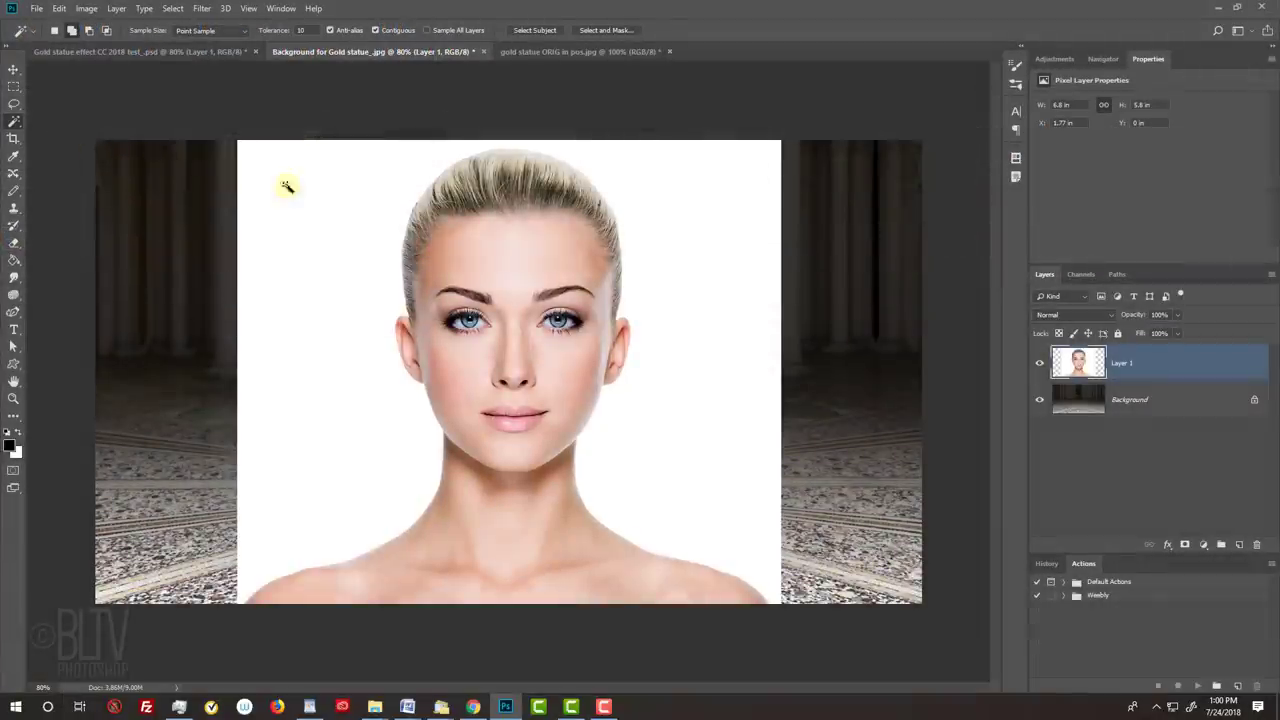
click(345, 195)
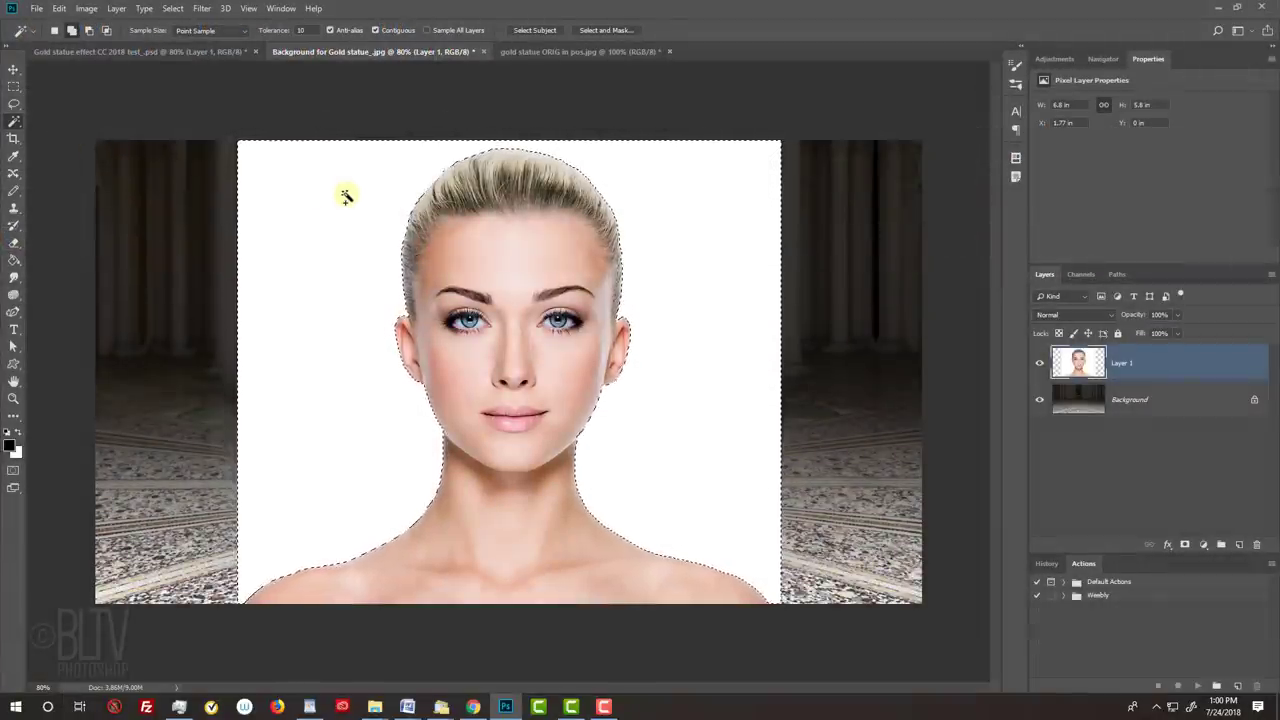
key(ctrl+shift+i)
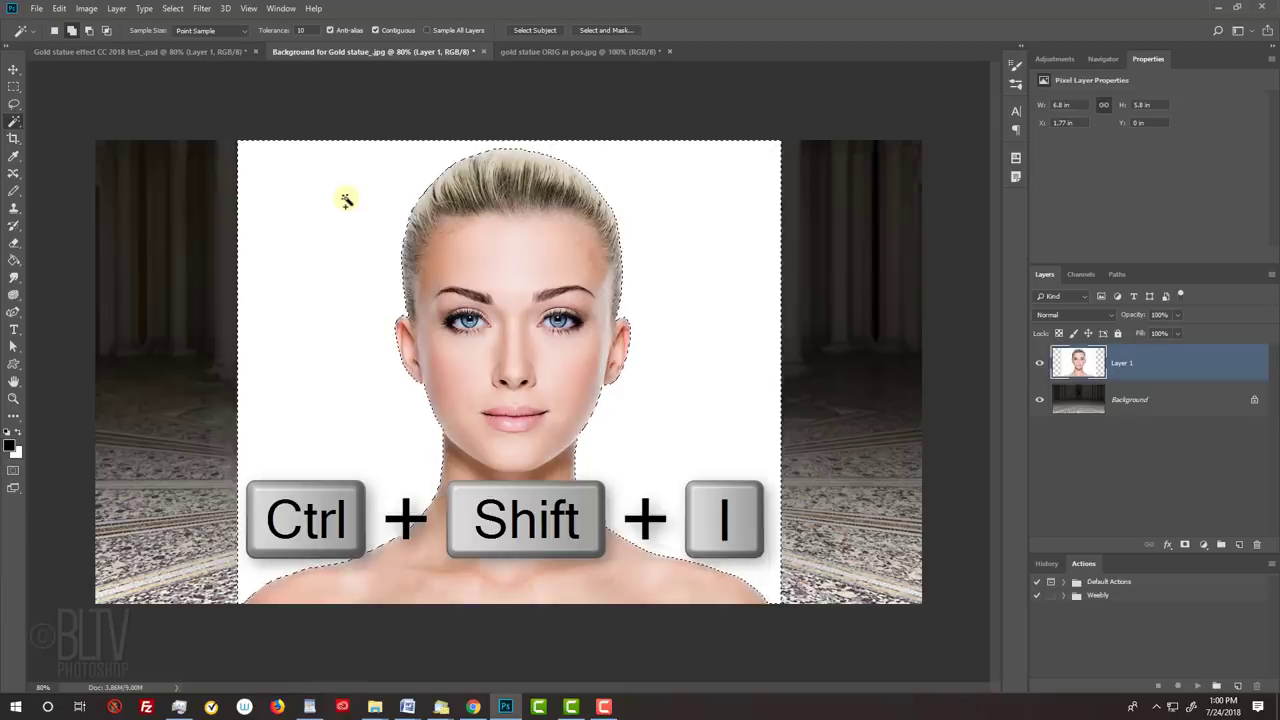
In Quick Mask mode, fill the unmasked strips on both sides of the portrait with black using the Paint Bucket, leaving only the woman selected.
key(q)
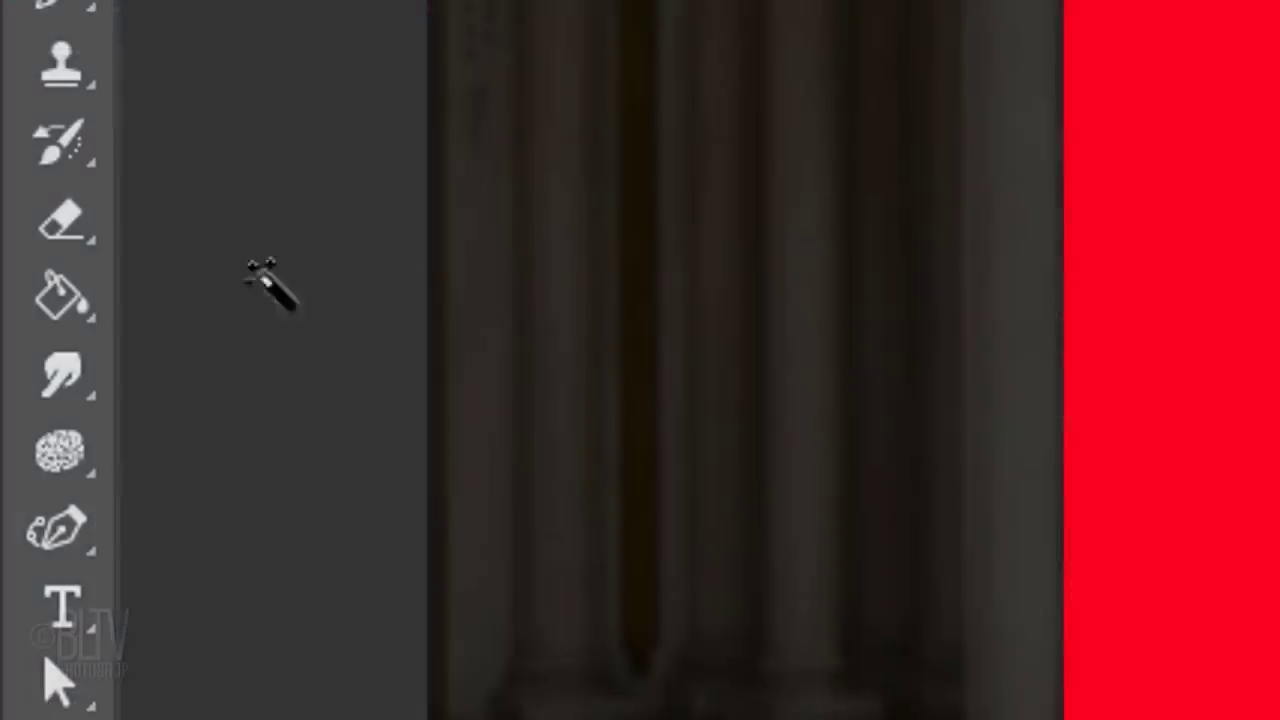
right_click(17, 264)
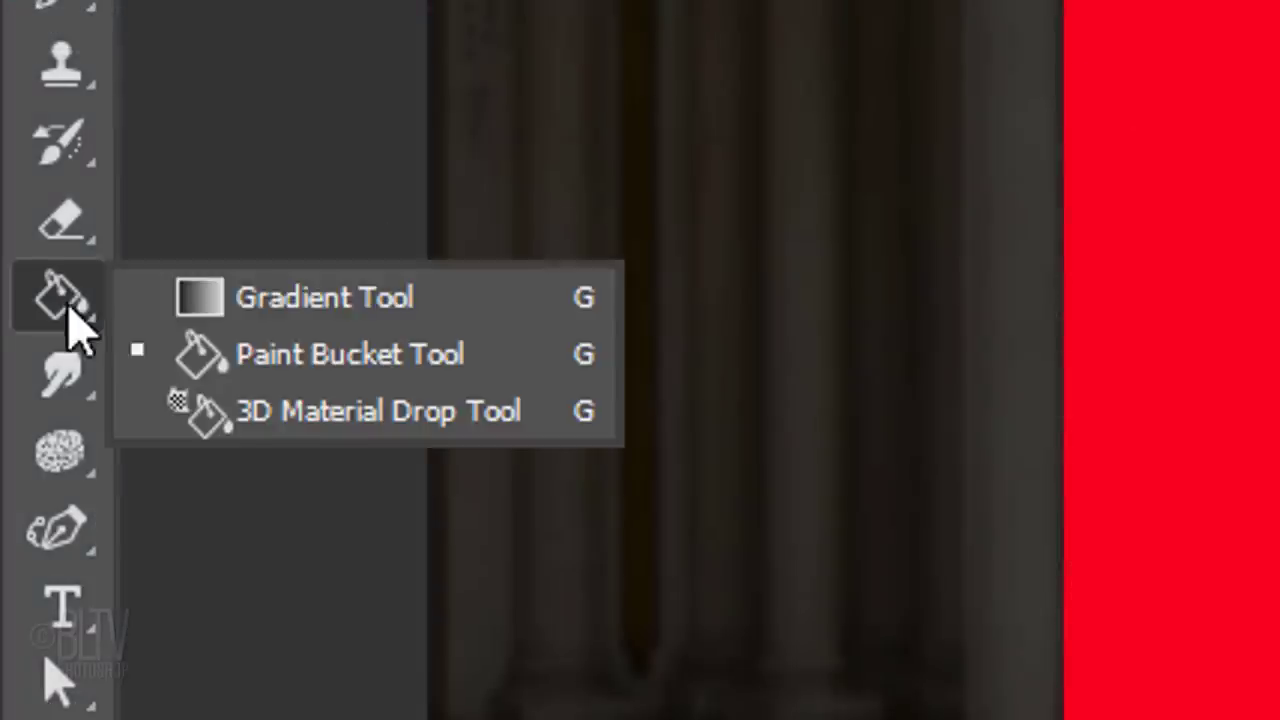
click(317, 368)
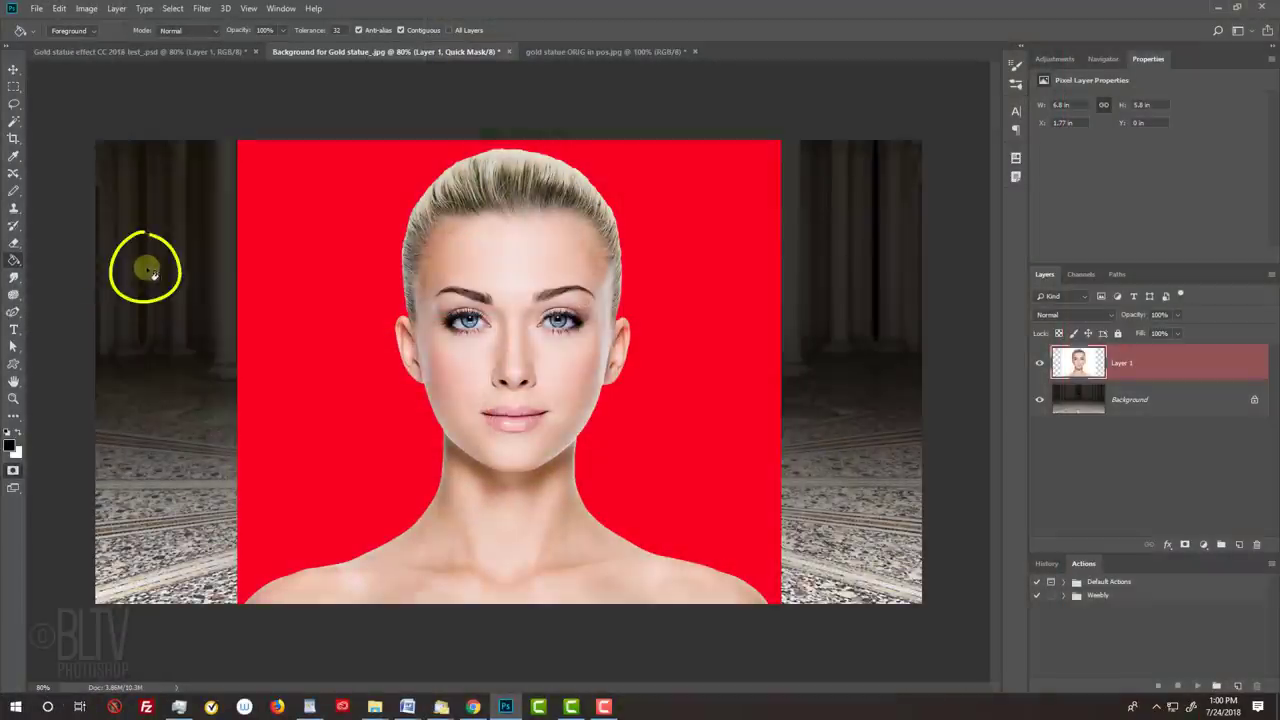
click(151, 272)
click(844, 281)
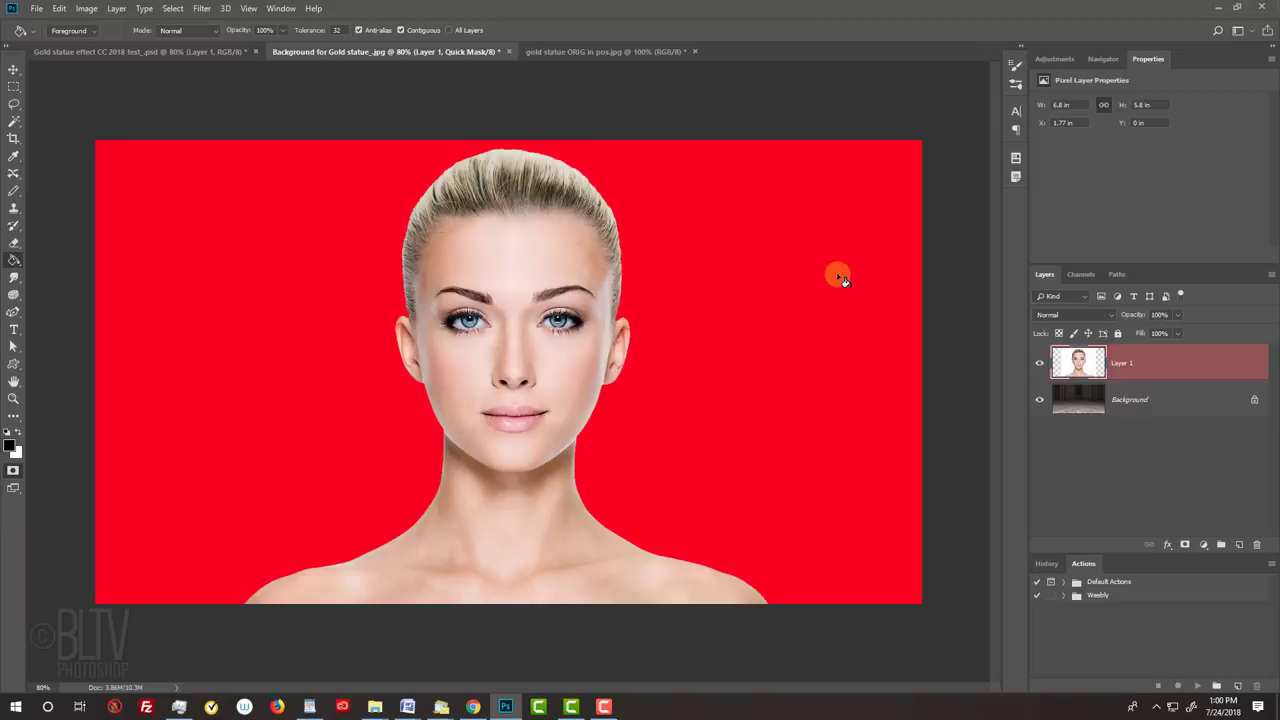
key(q)
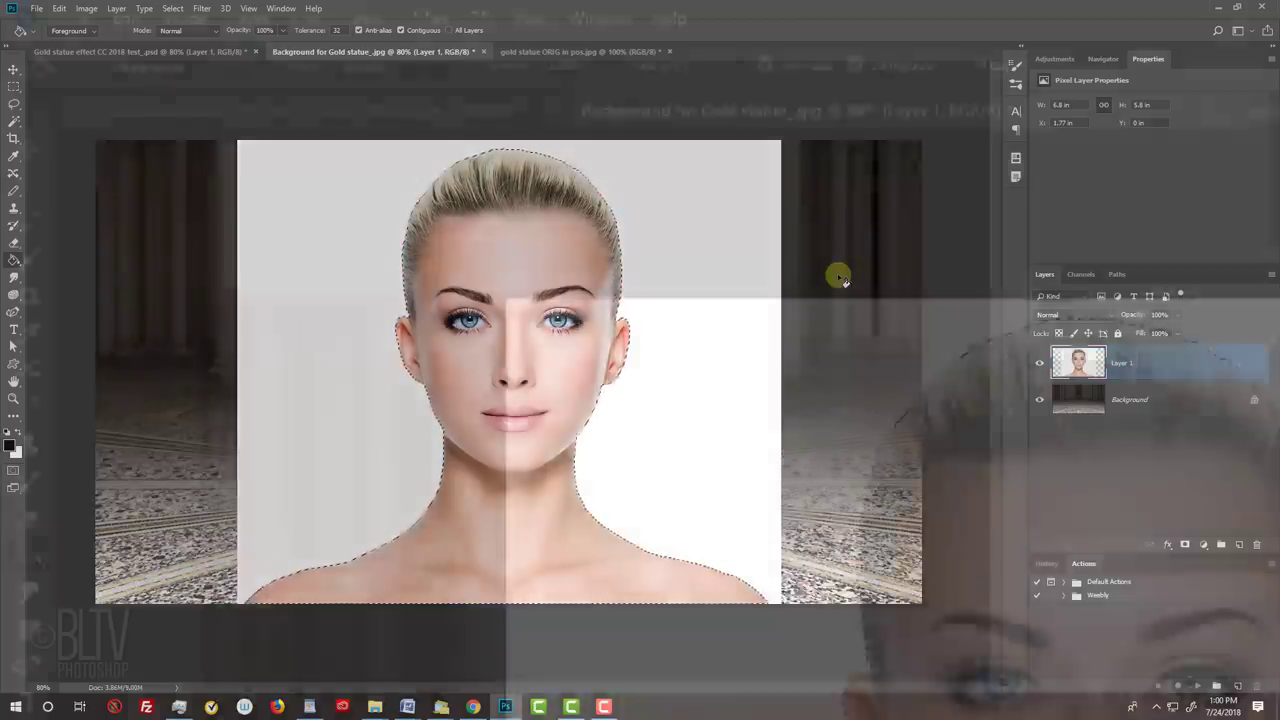
Refine the selection edge with Smooth 36 and Decontaminate Colors at 100%, output to a new layer with layer mask.
click(173, 10)
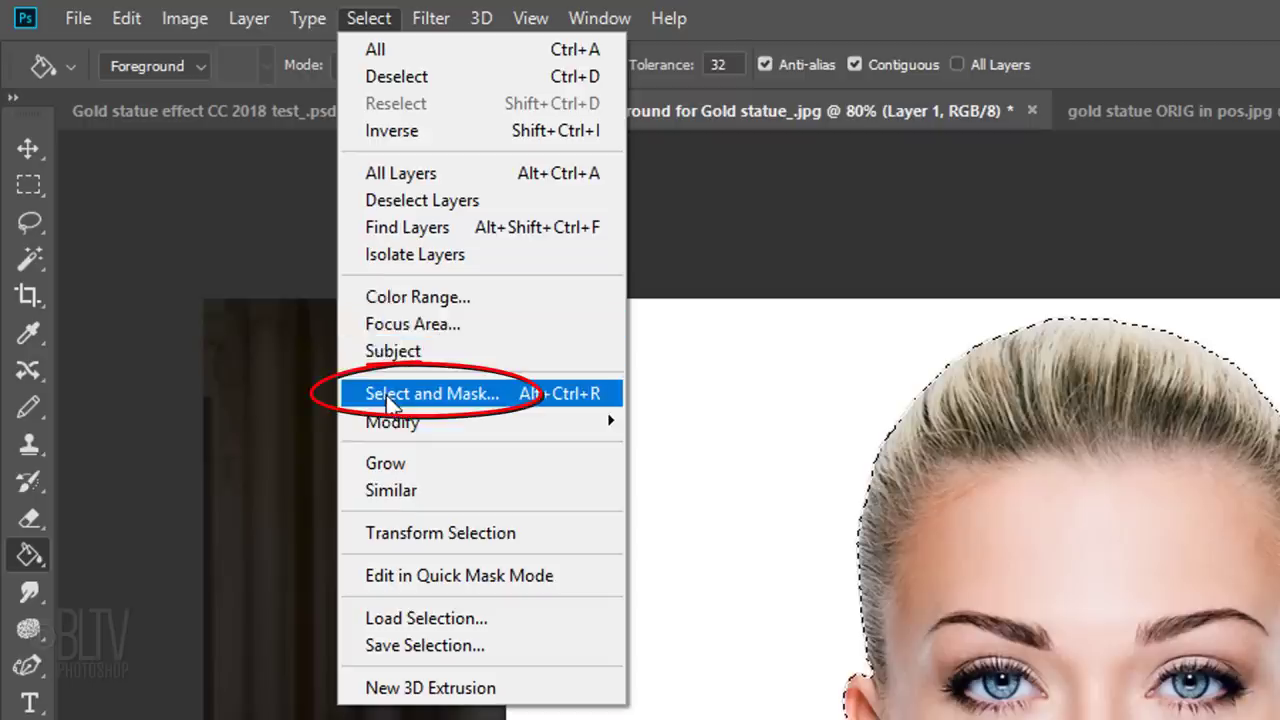
key(shift)
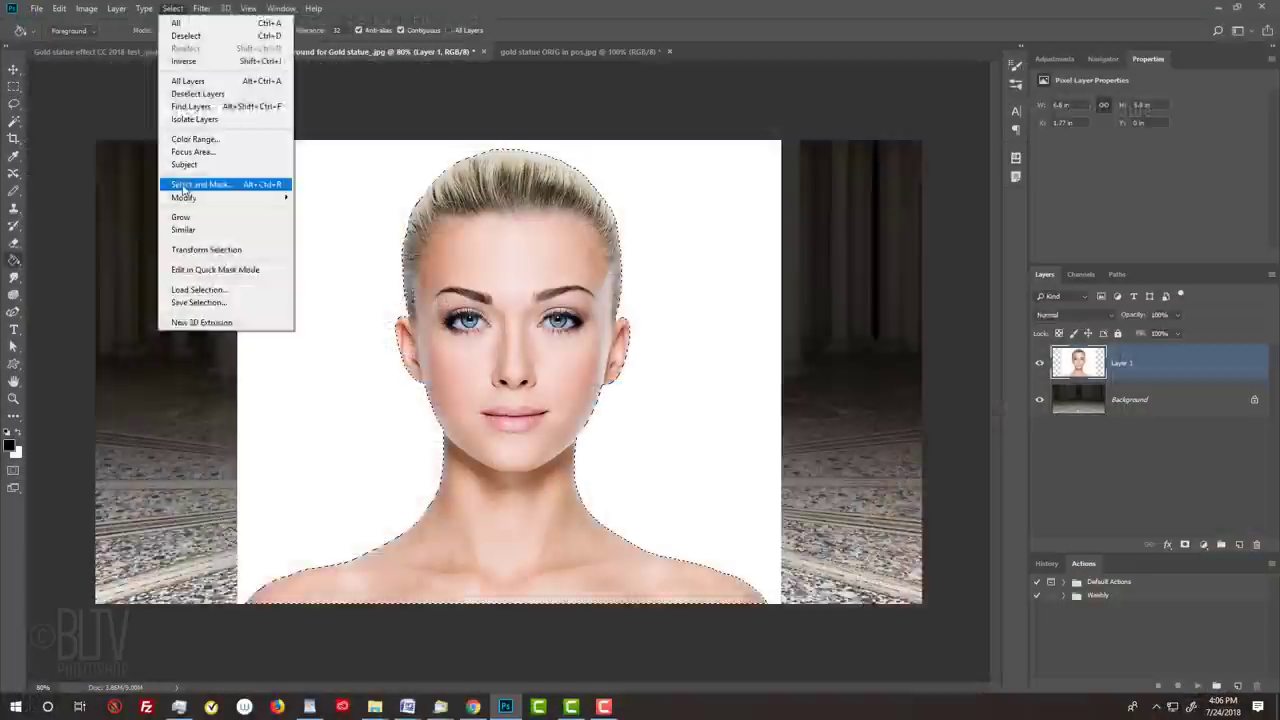
shift+click(390, 396)
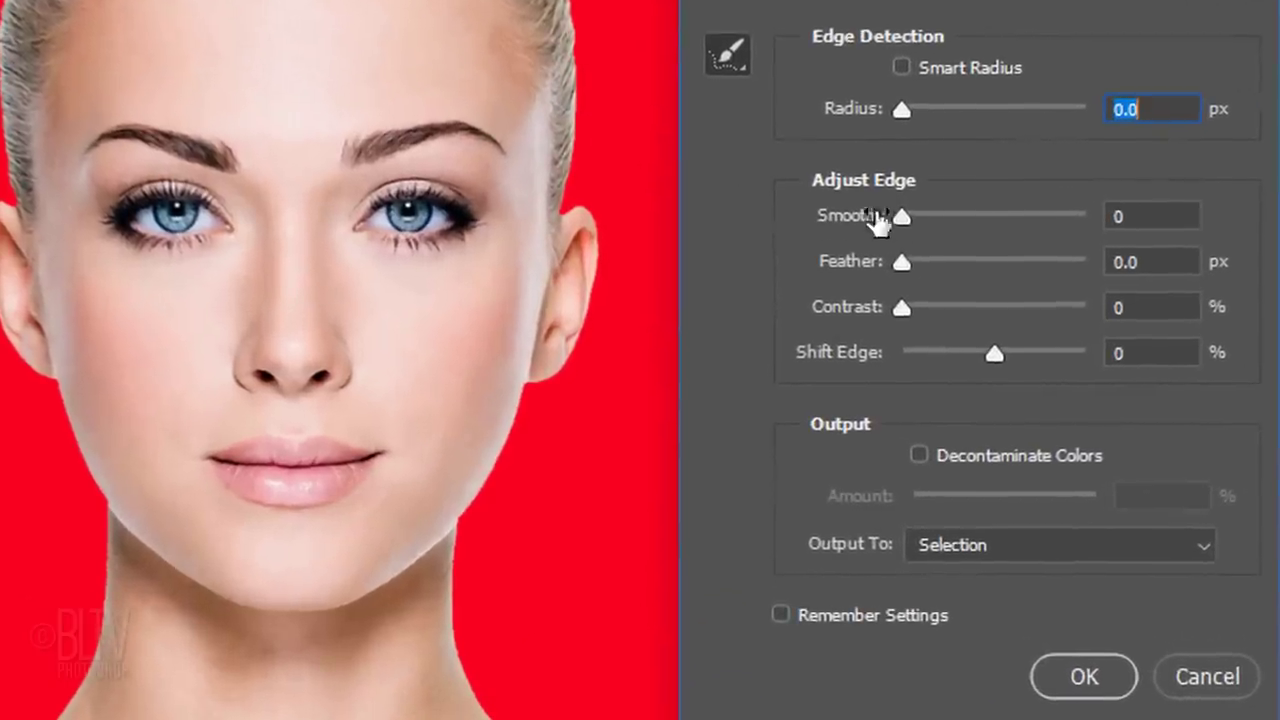
drag(902, 217, 970, 225)
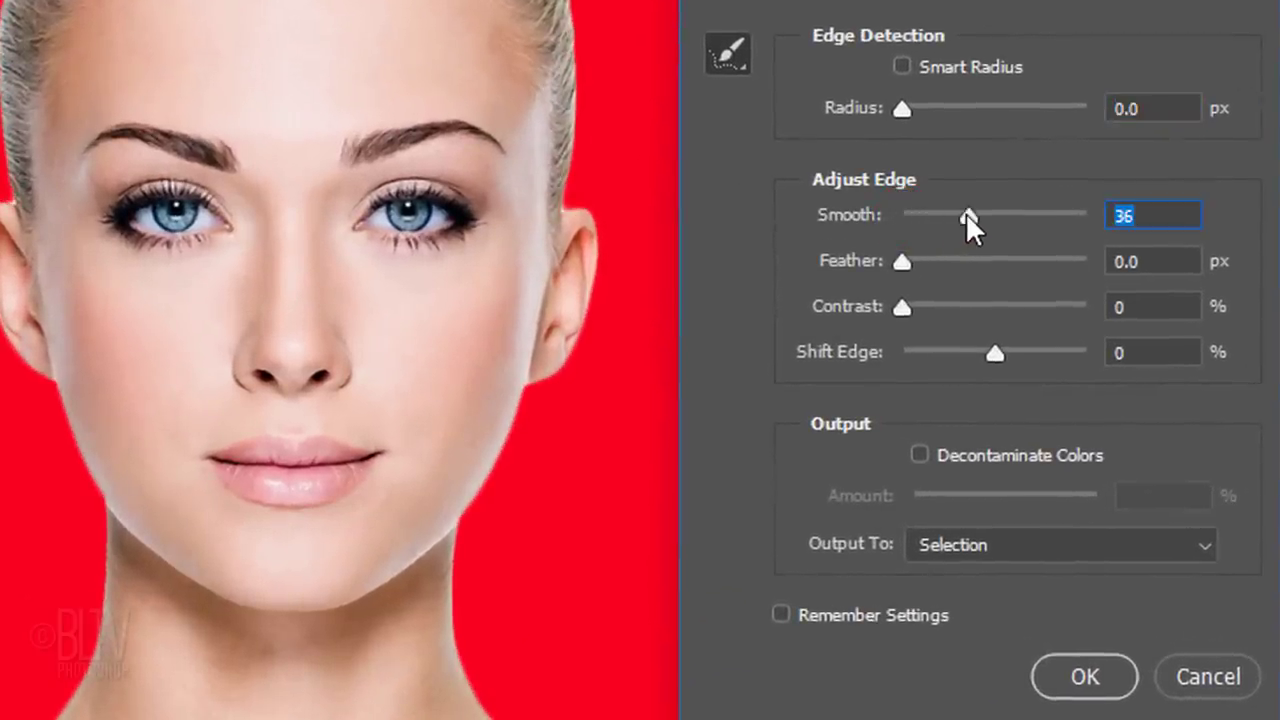
click(919, 455)
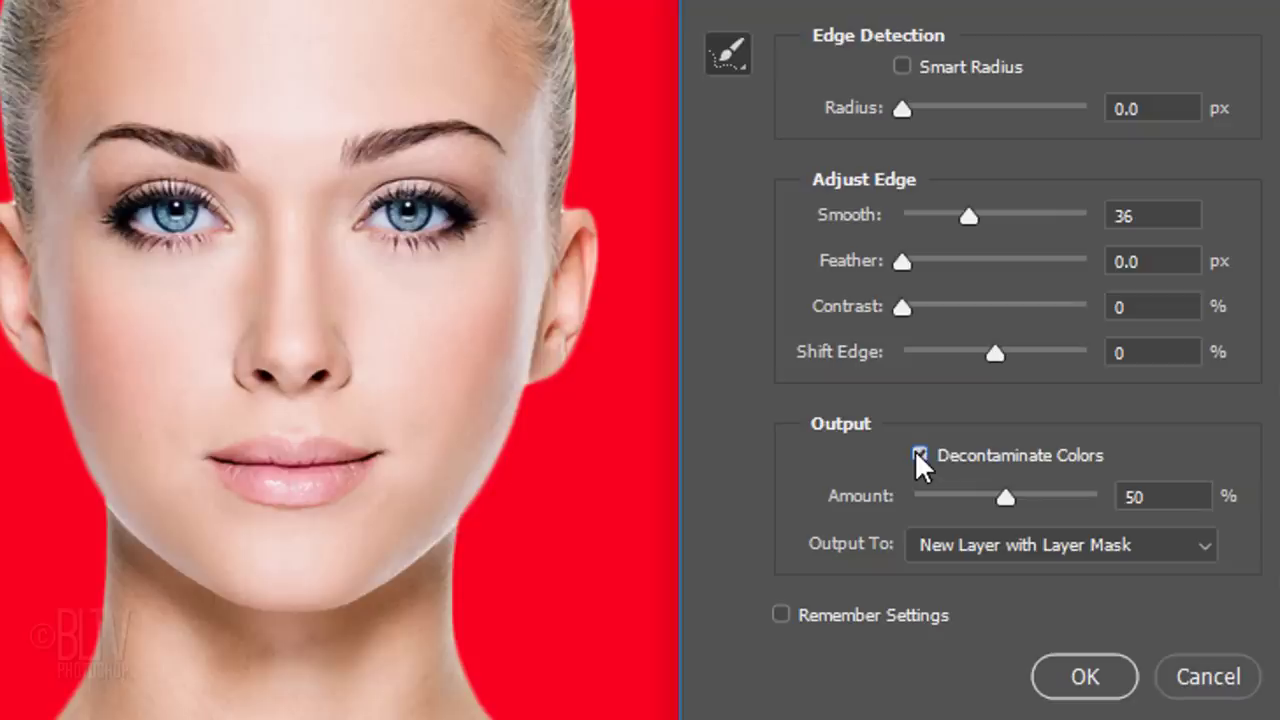
drag(1005, 505, 1258, 503)
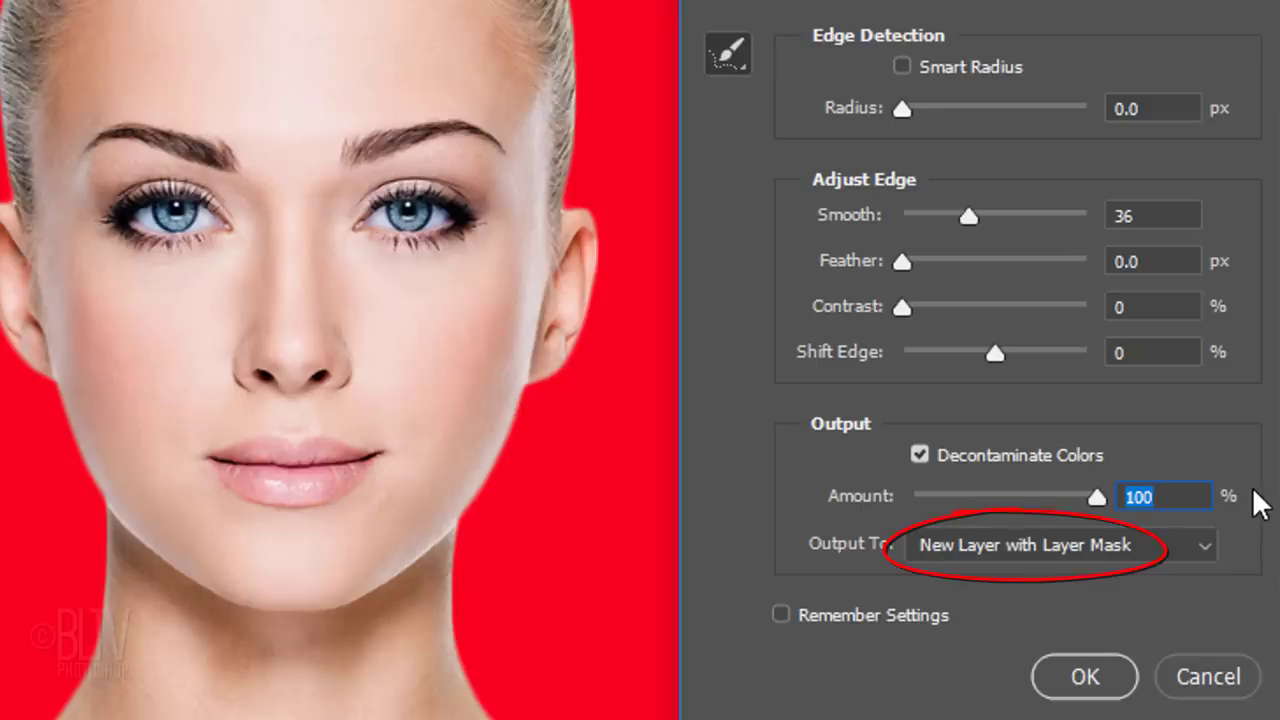
click(1085, 677)
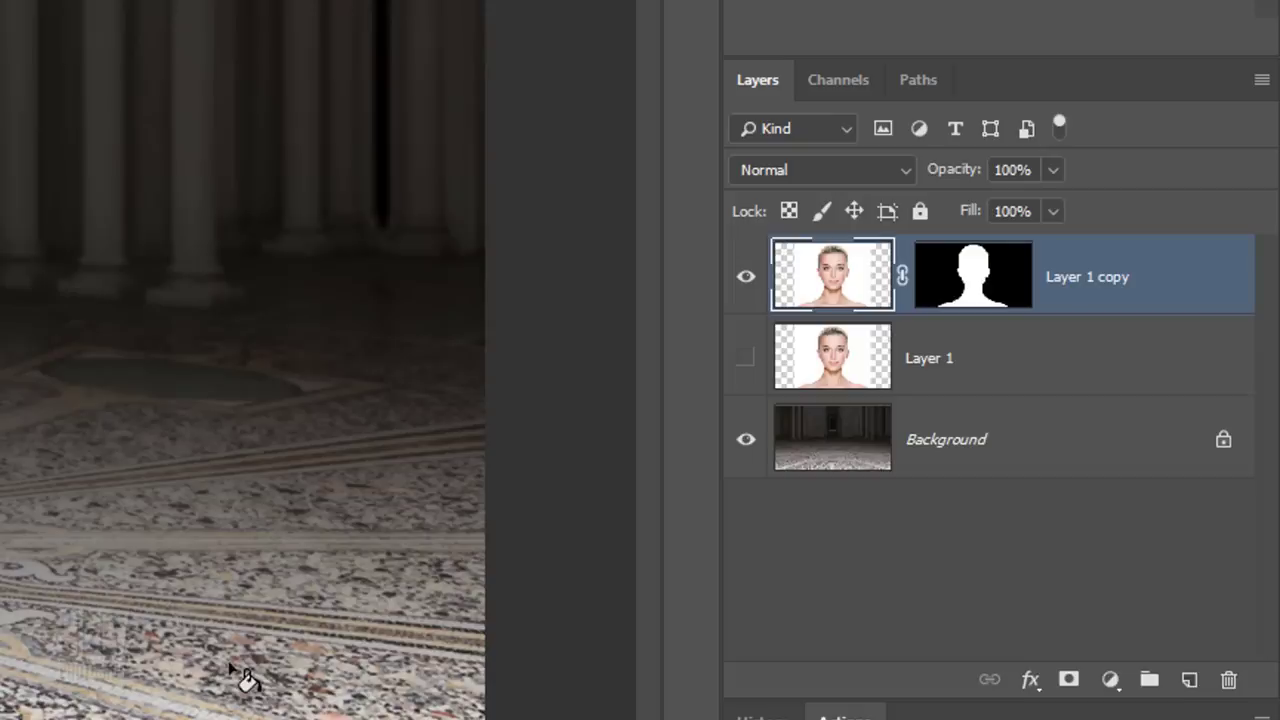
Convert the masked portrait layer, Layer 1 copy, to a Smart Object.
click(1261, 80)
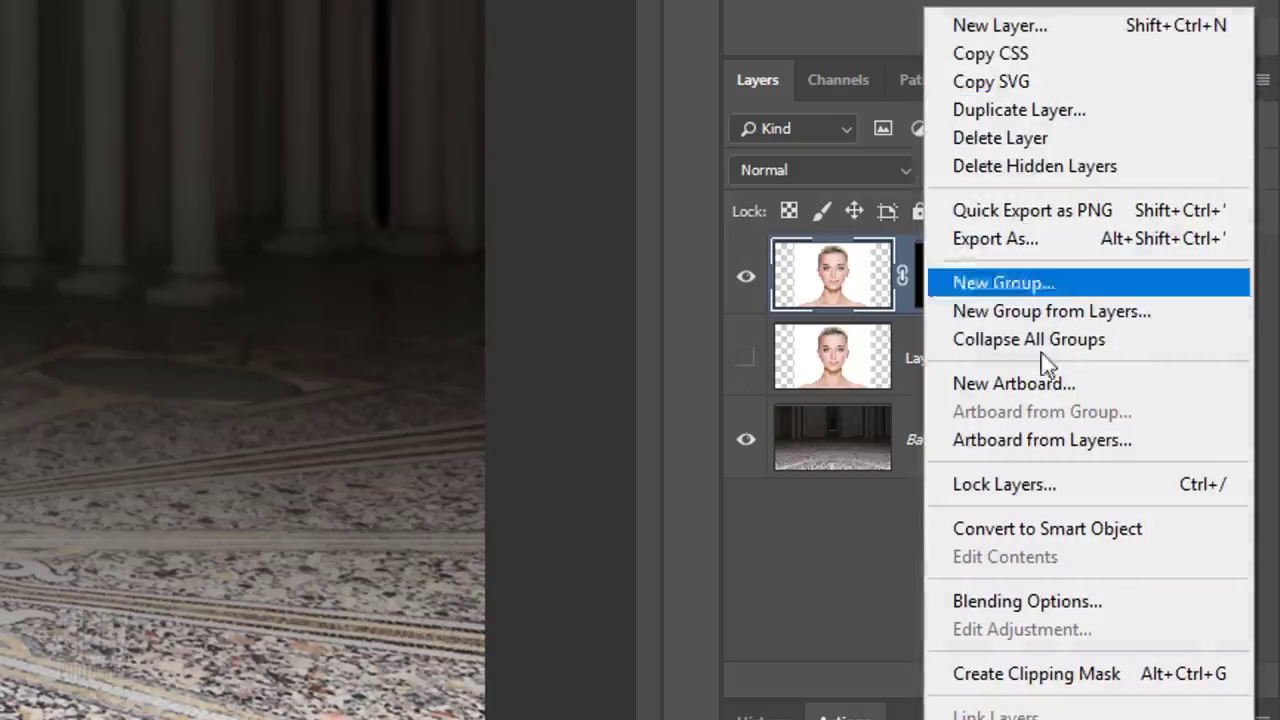
click(1055, 528)
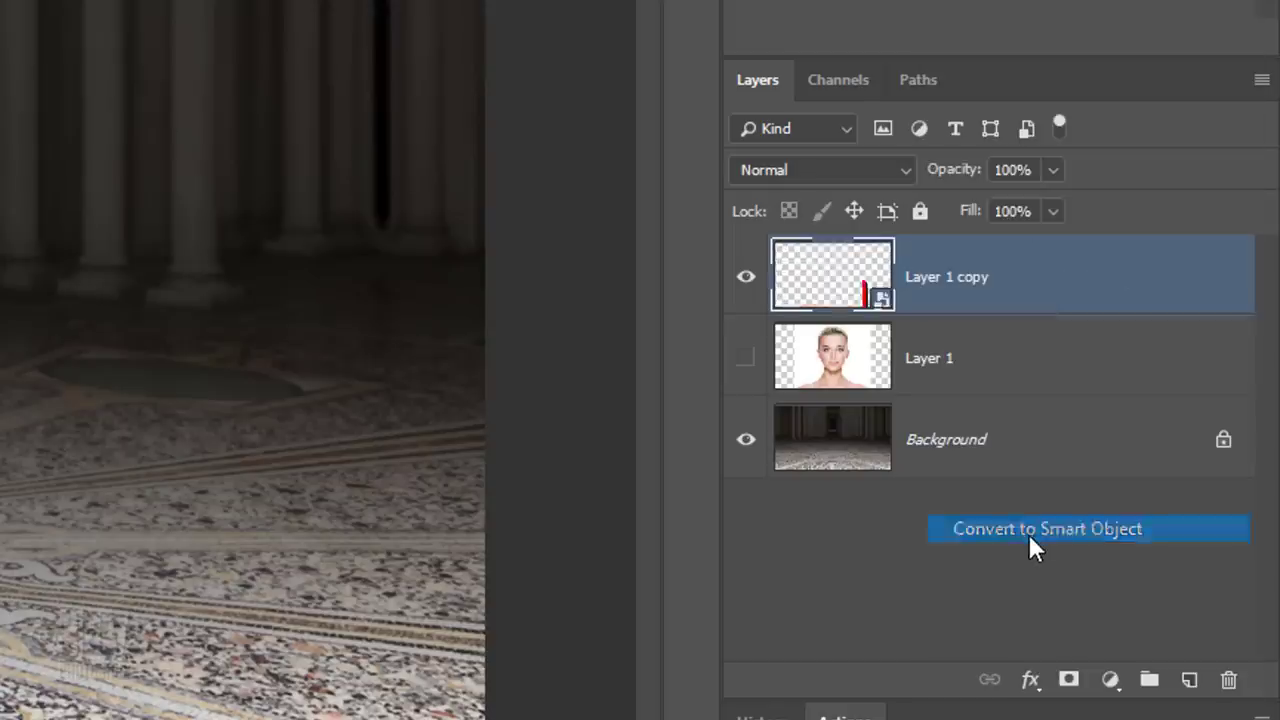
Add a Black & White adjustment layer clipped to the portrait and adjust the face's gray tones directly on the image.
click(1110, 682)
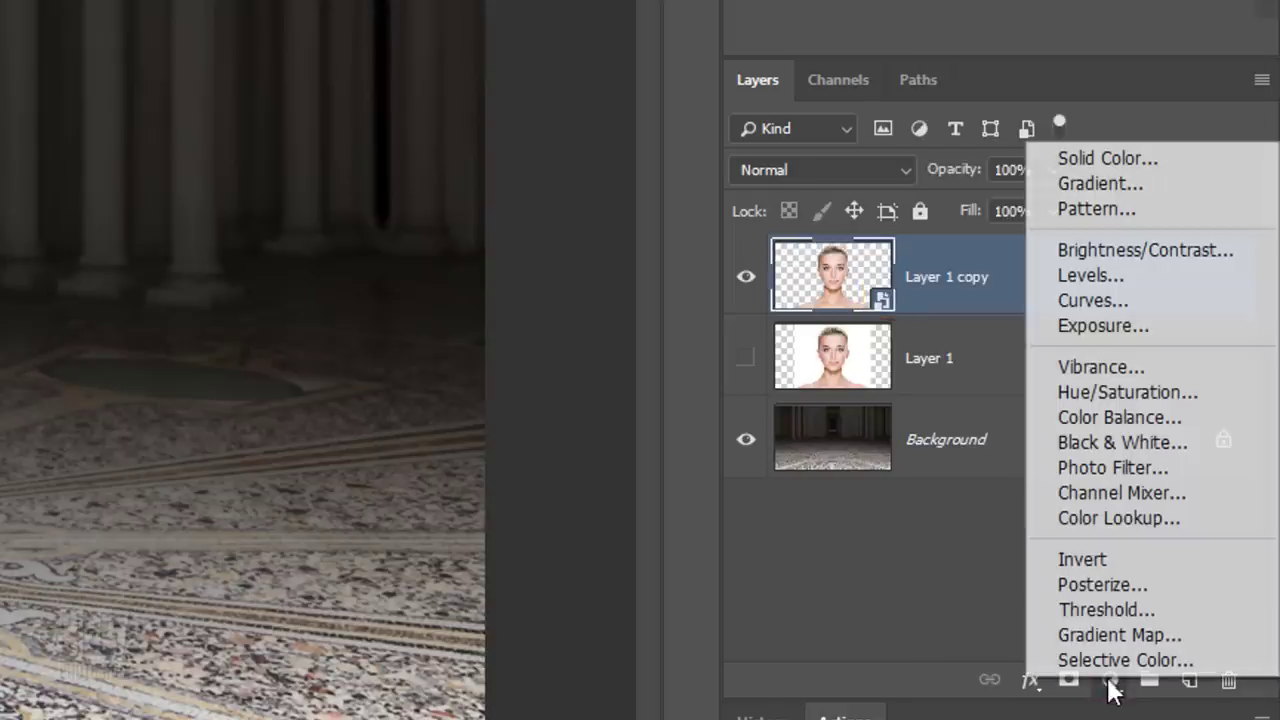
click(1075, 455)
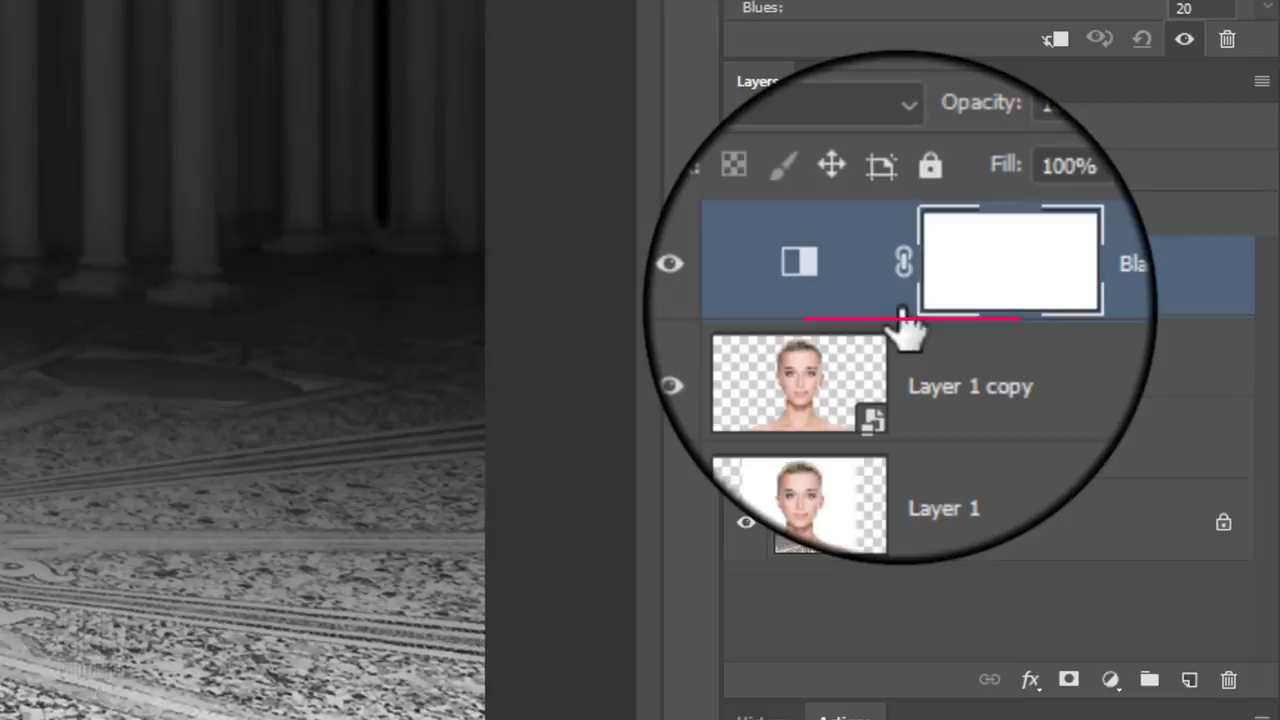
key(alt)
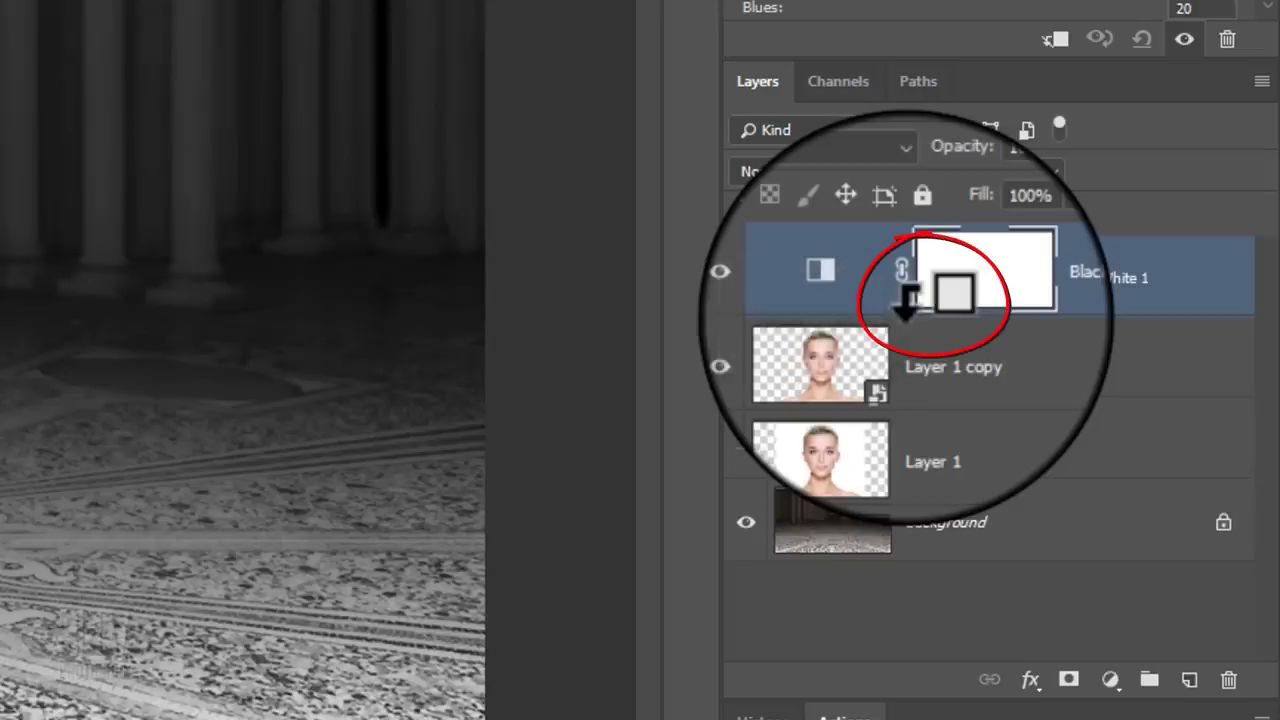
alt+click(900, 333)
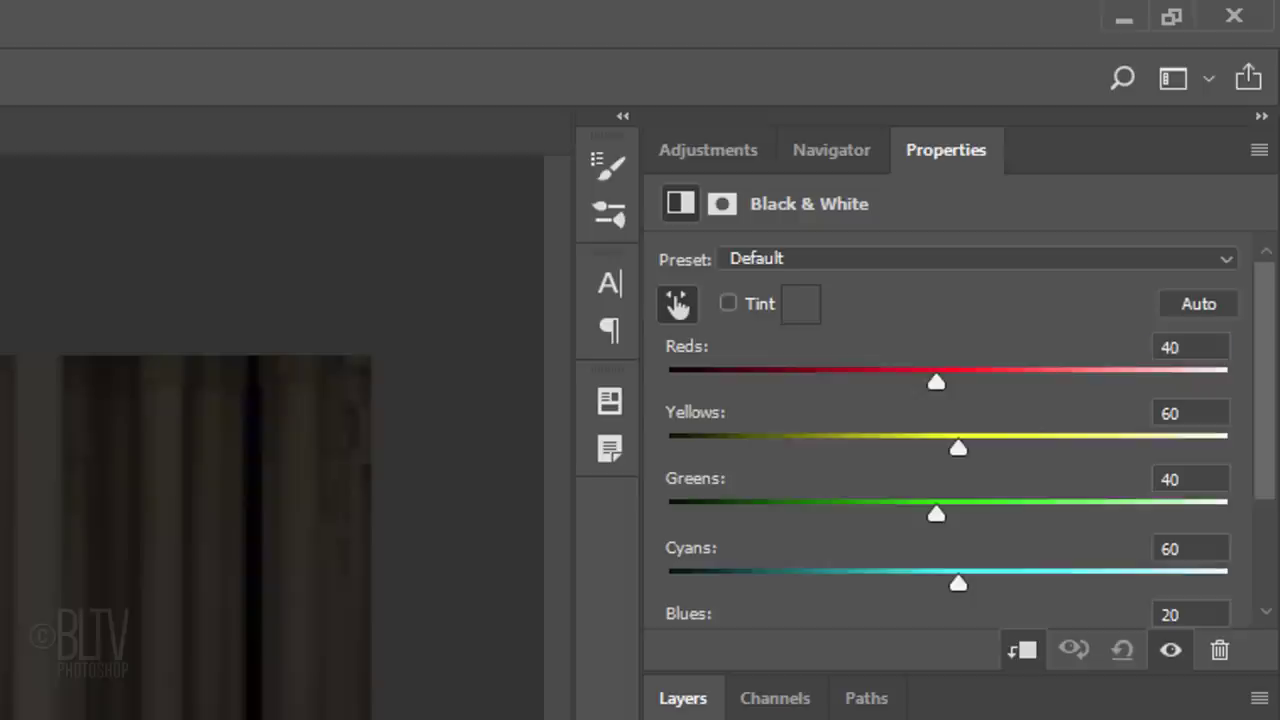
drag(672, 197, 696, 197)
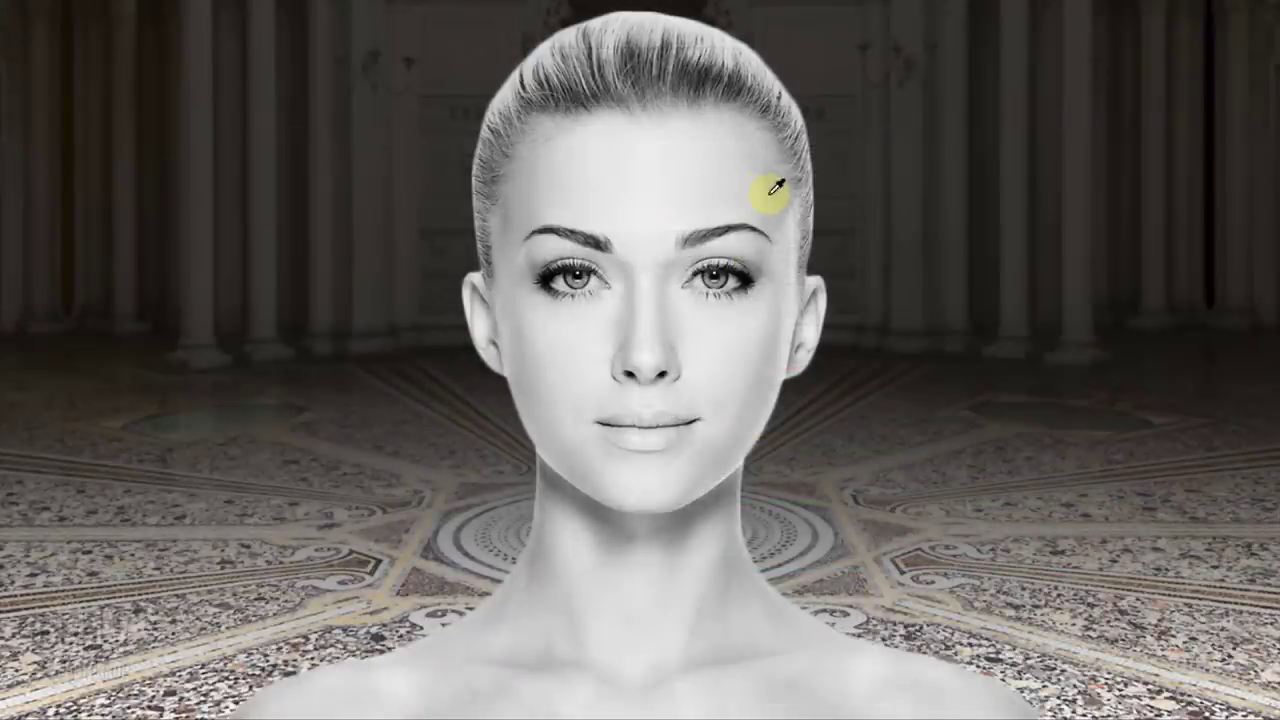
drag(769, 200, 694, 205)
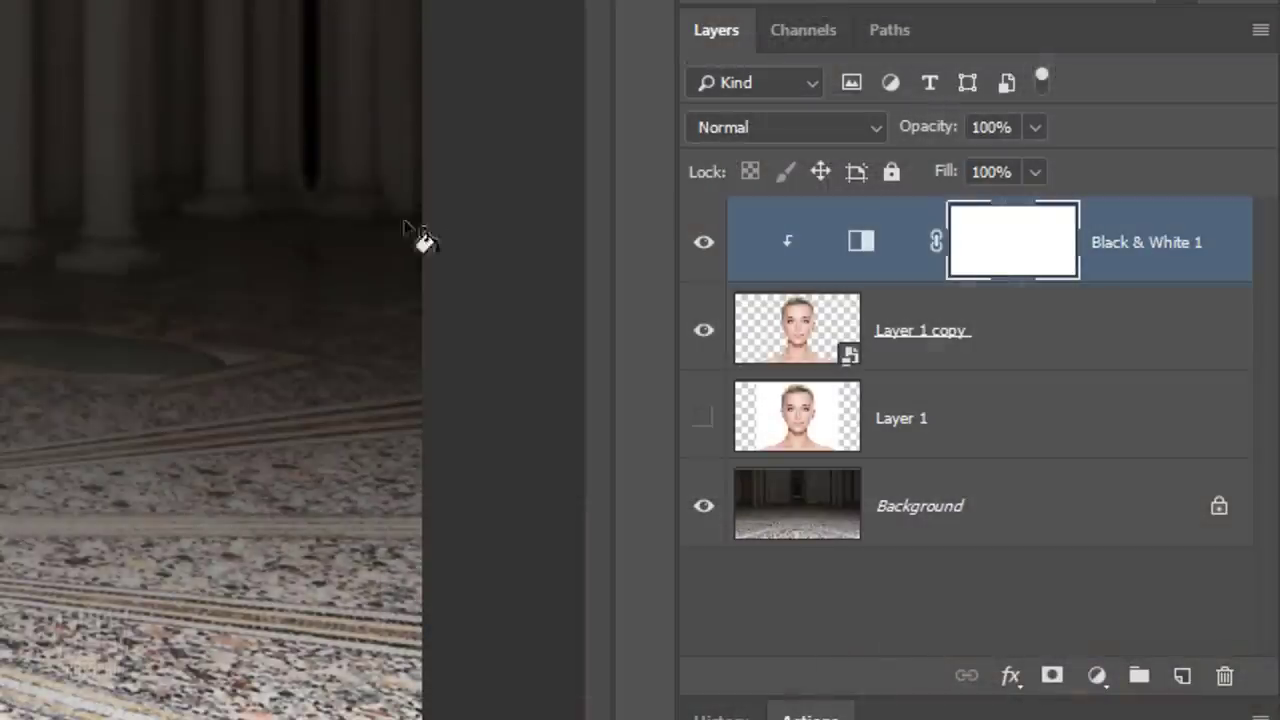
Apply a Surface Blur to the Layer 1 copy Smart Object with Radius 20 pixels and Threshold 20 levels.
click(795, 337)
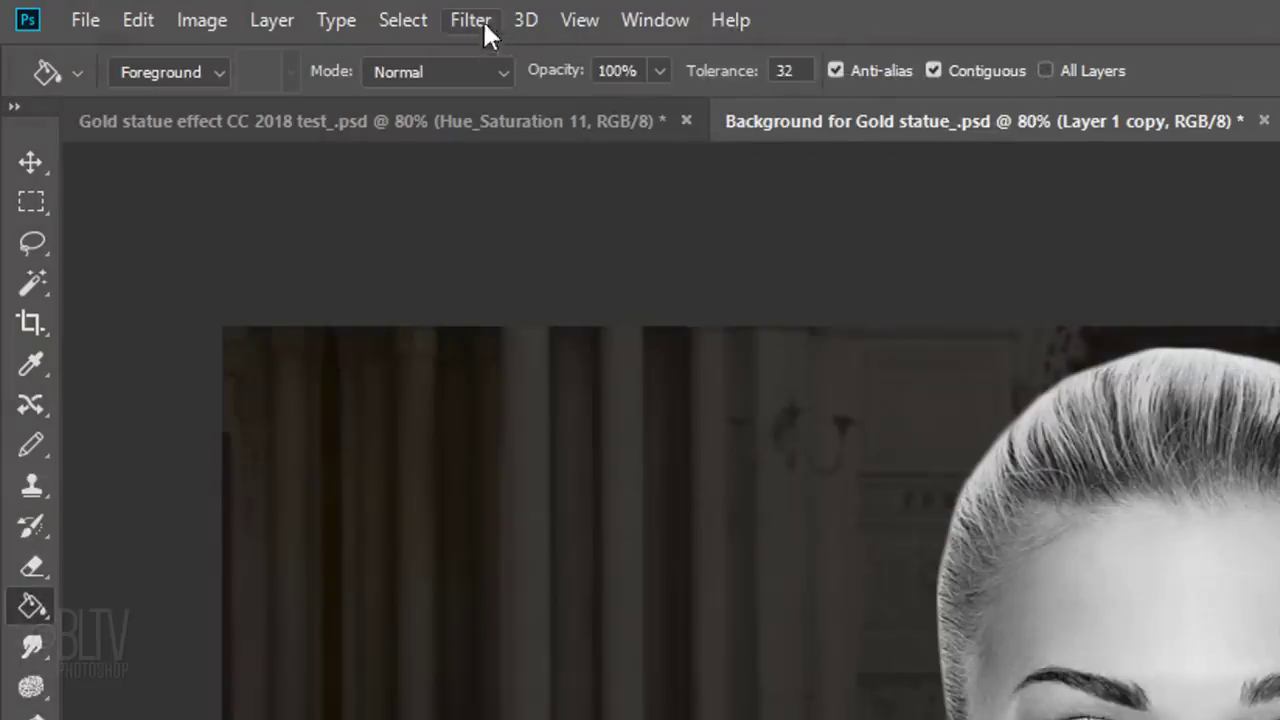
click(476, 22)
mouse_move(497, 372)
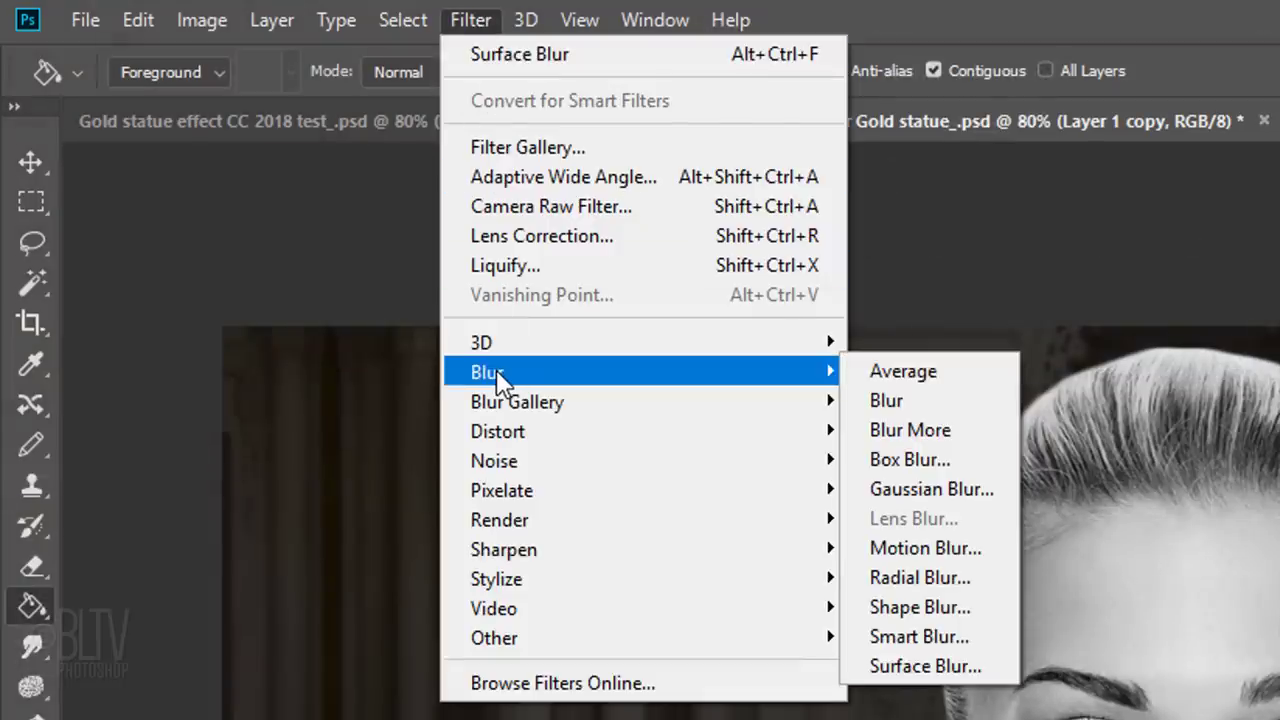
click(888, 676)
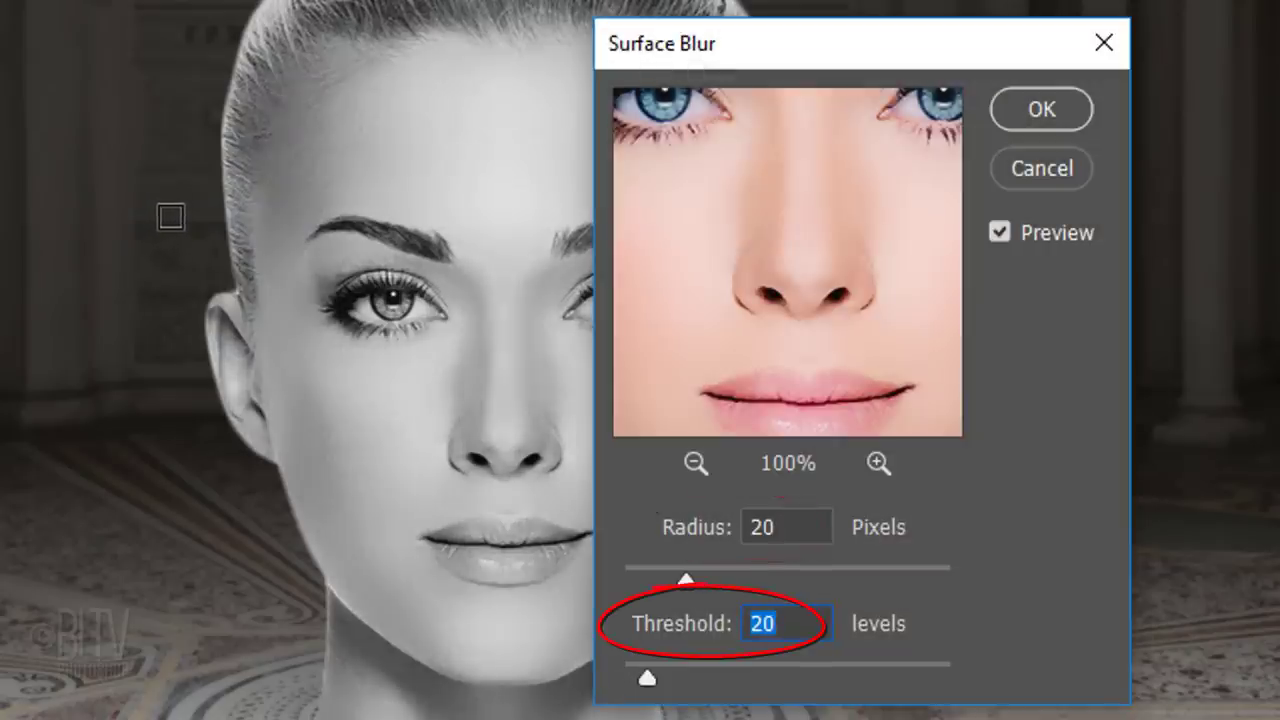
click(1053, 113)
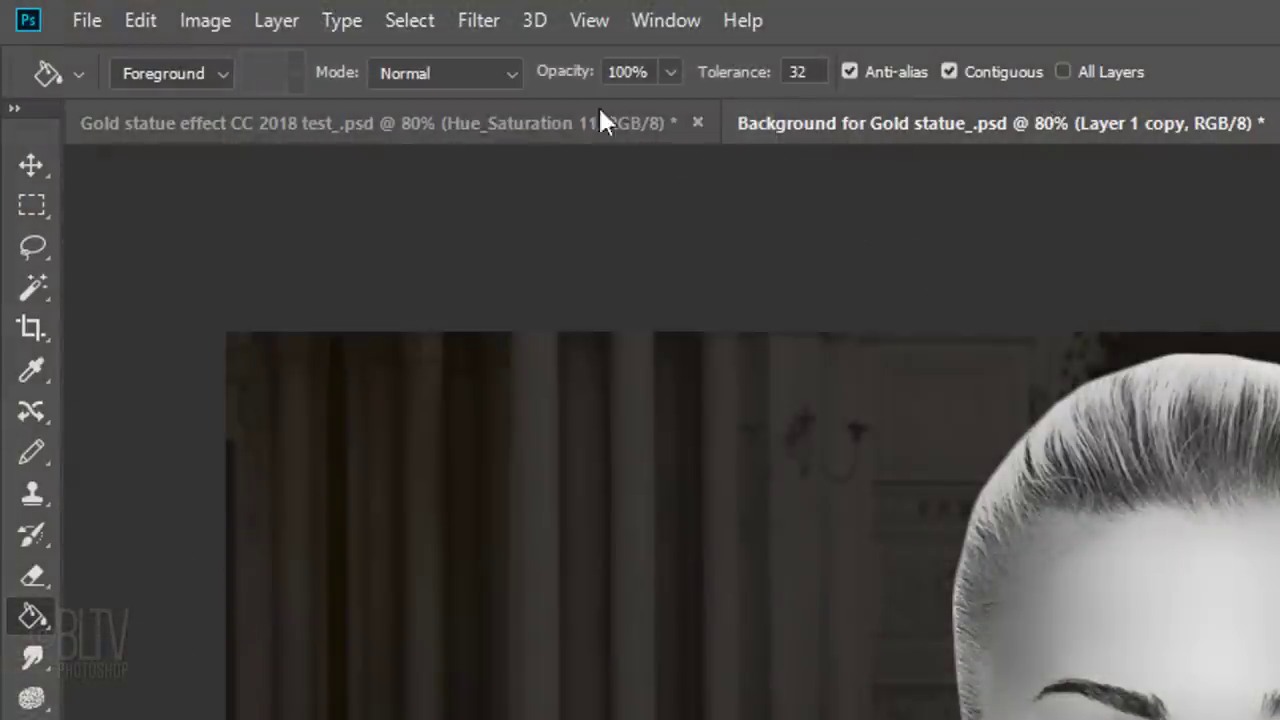
Apply the Dust & Scratches filter to Layer 1 copy with Radius 1 pixel and Threshold 0 levels.
click(478, 20)
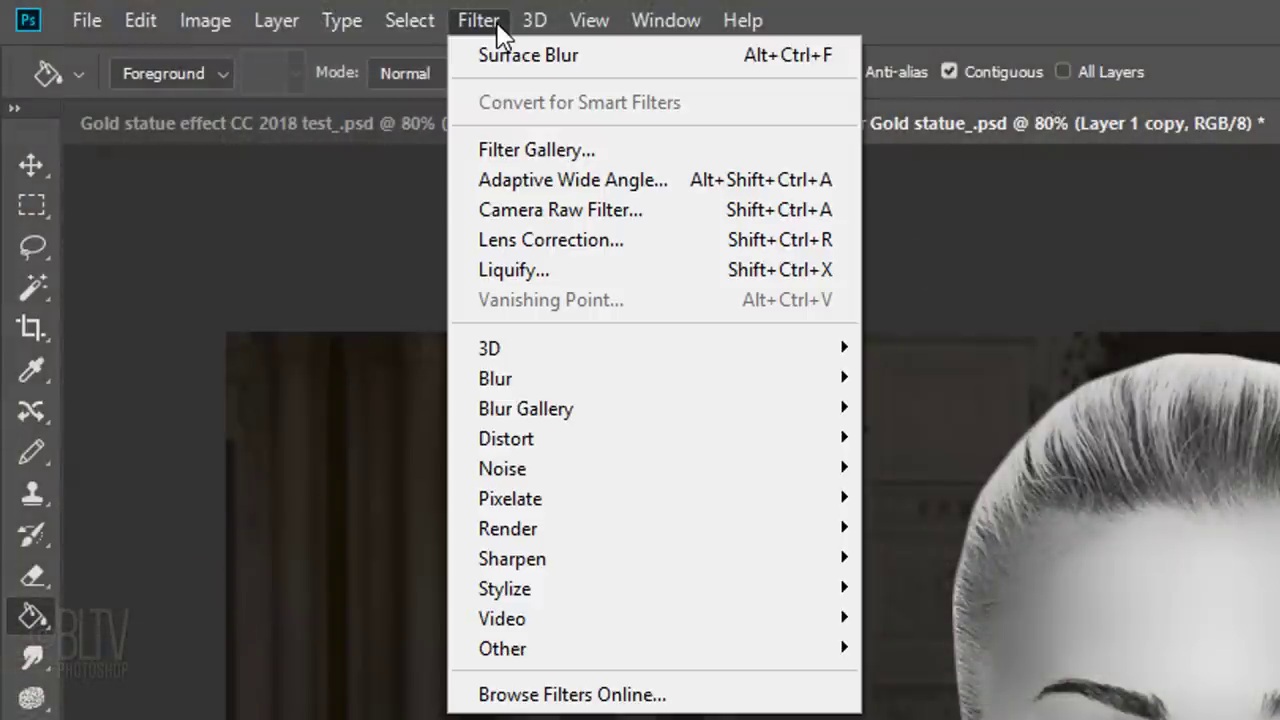
mouse_move(505, 475)
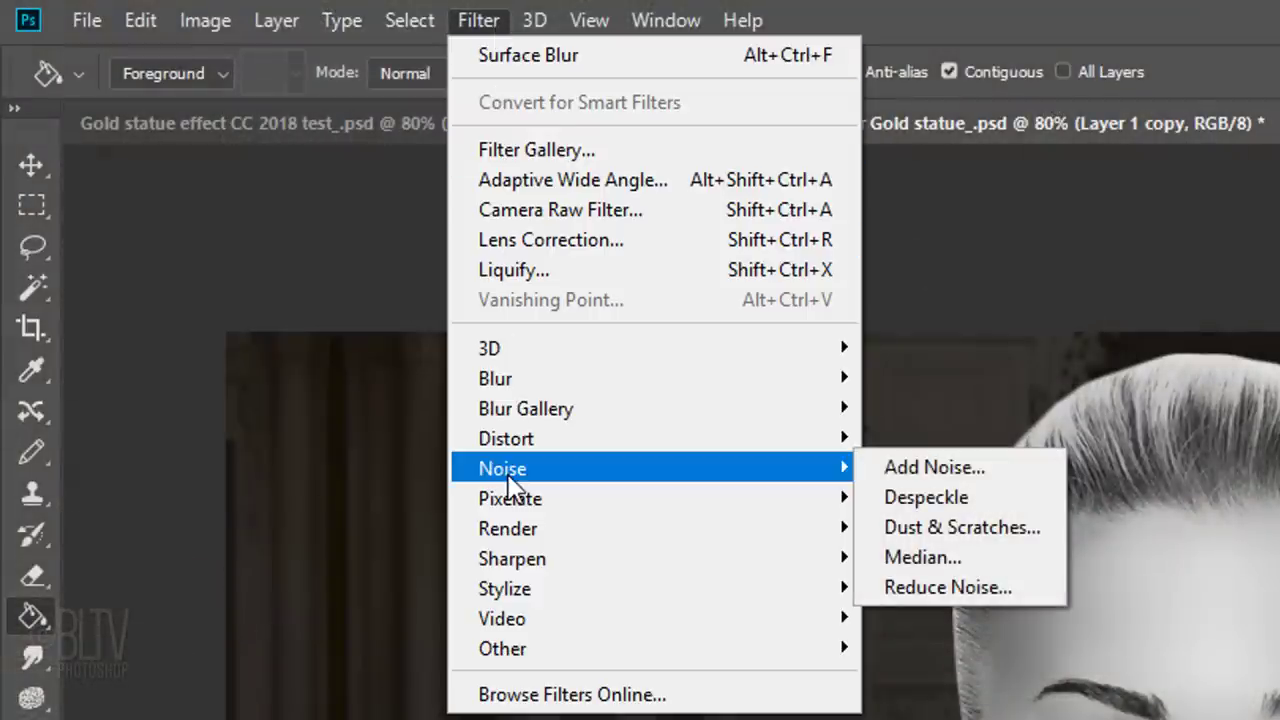
click(965, 529)
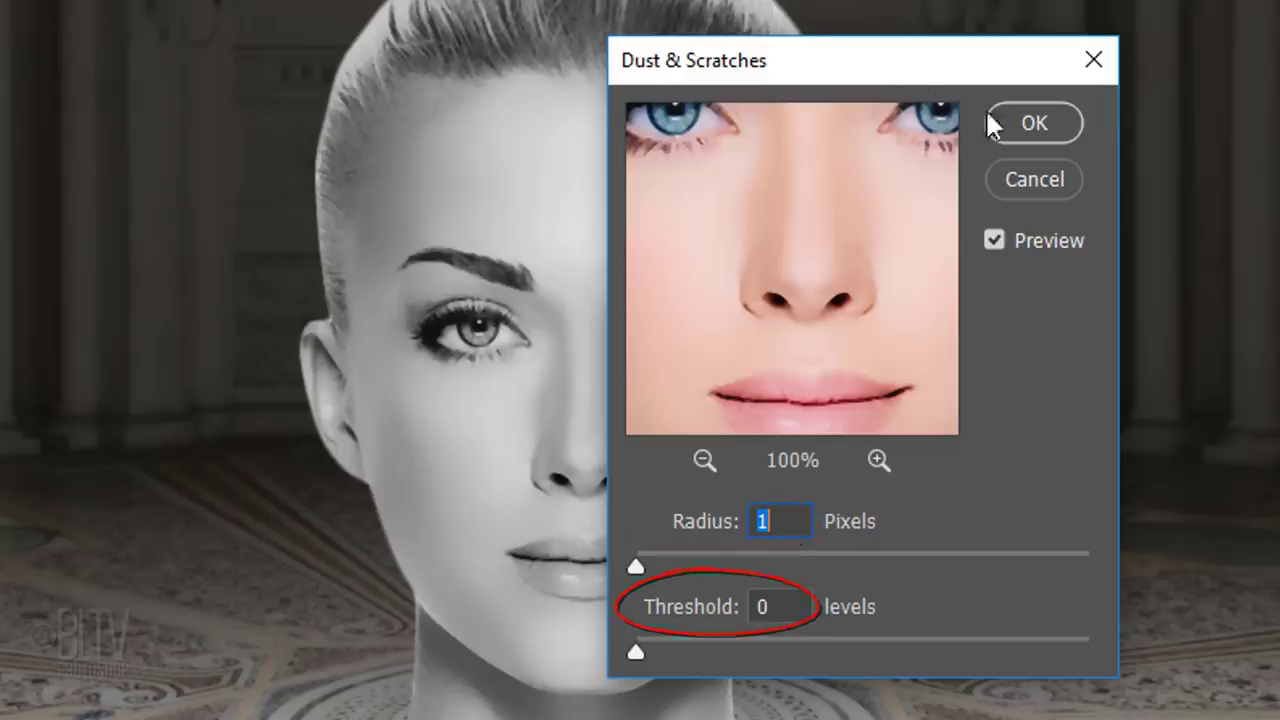
click(990, 132)
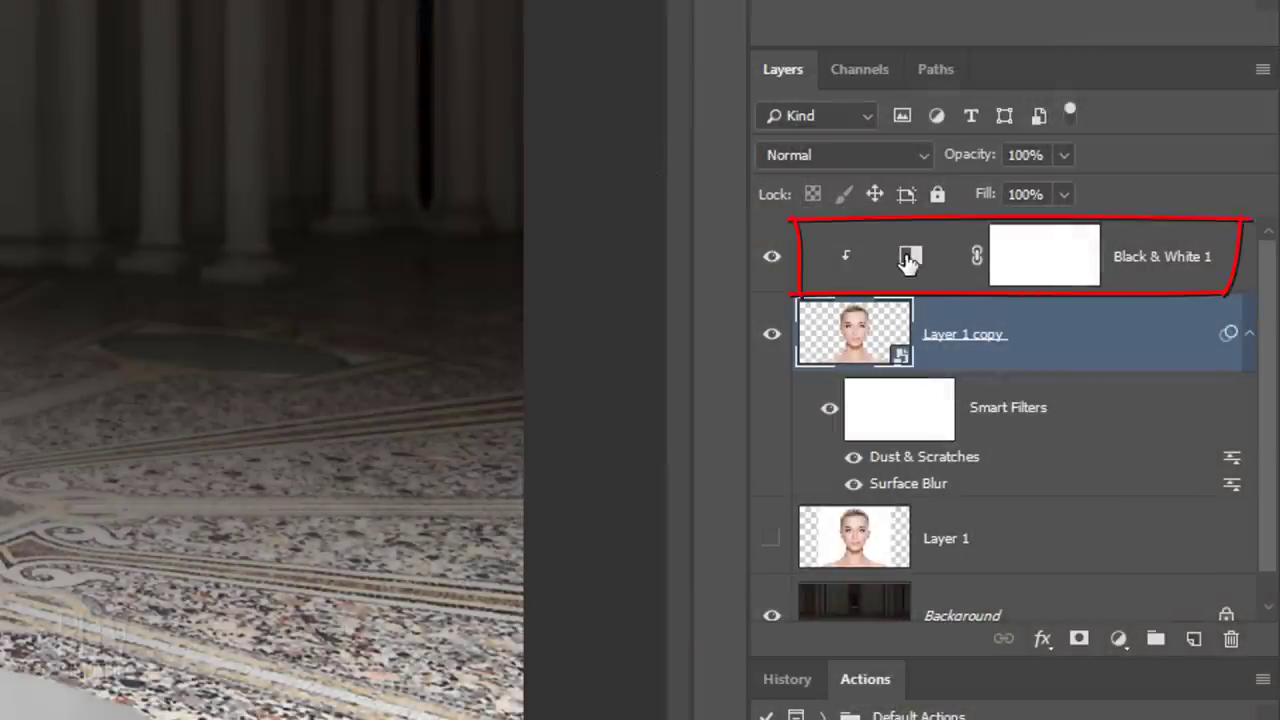
Add an Invert adjustment layer above Black & White 1 and clip it to the portrait.
click(908, 258)
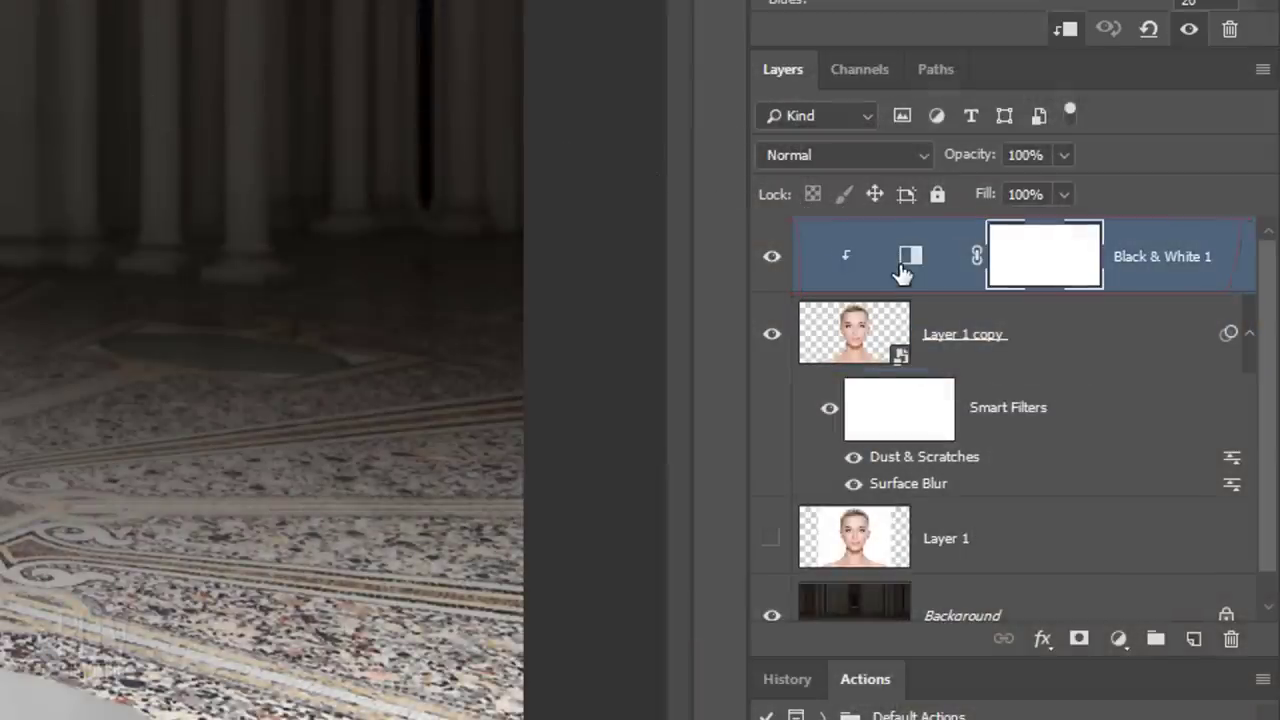
click(1118, 641)
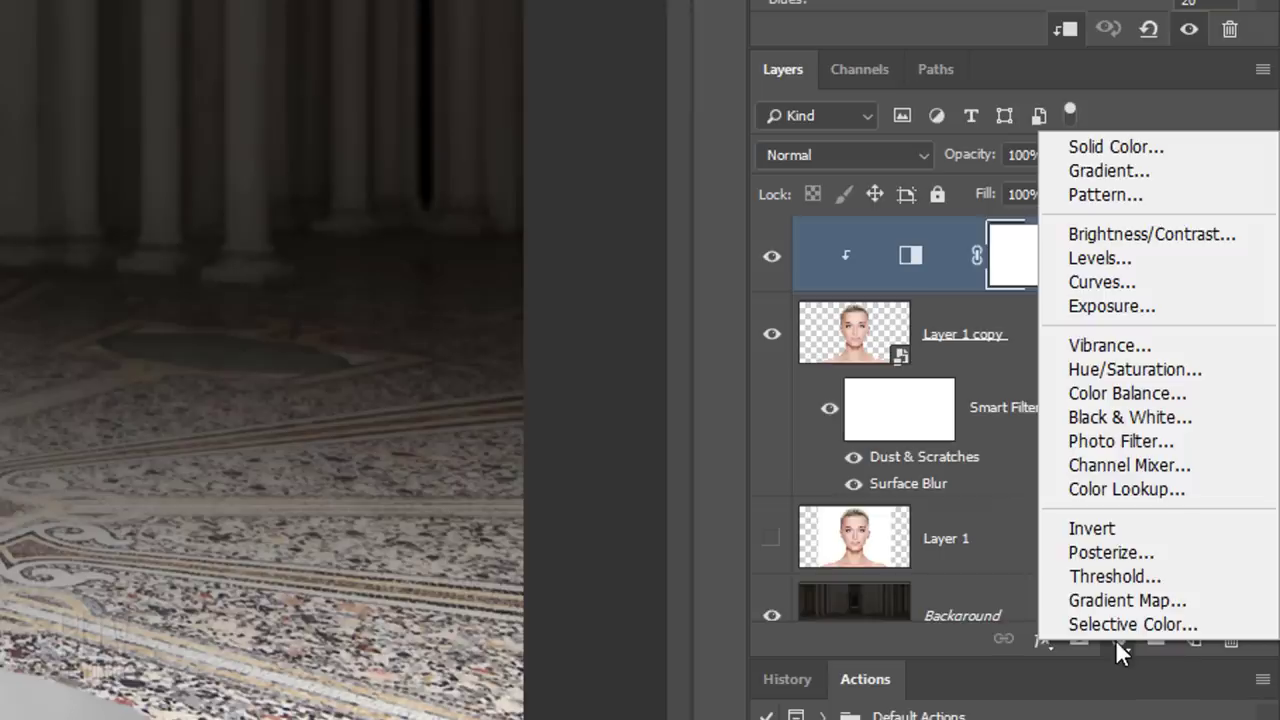
click(1100, 527)
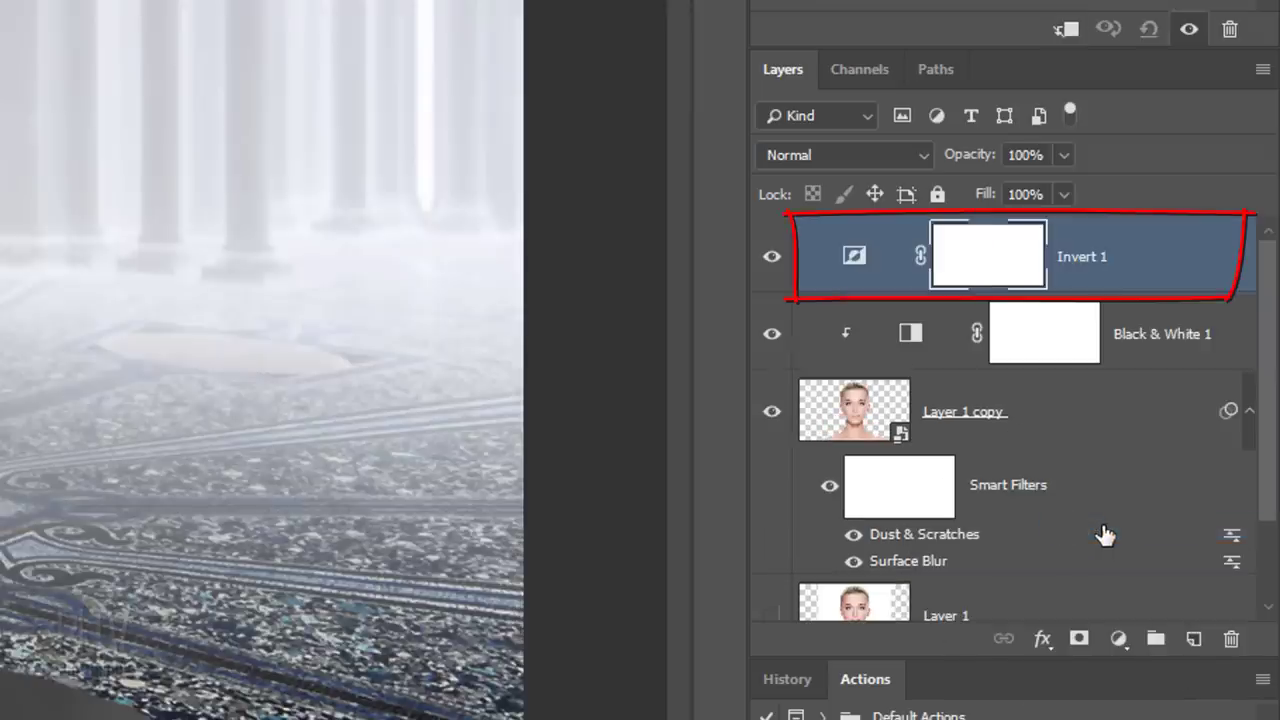
click(1063, 34)
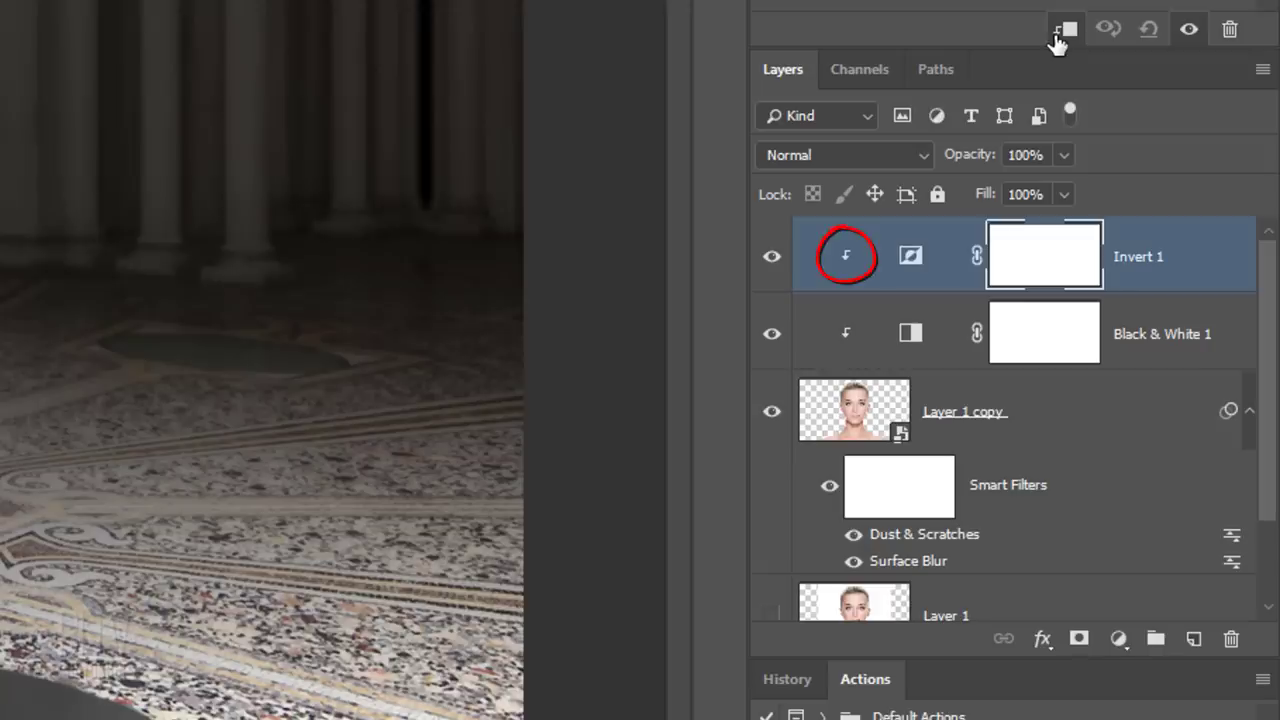
Set the Invert layer's blend mode to Difference and duplicate the layer.
click(860, 160)
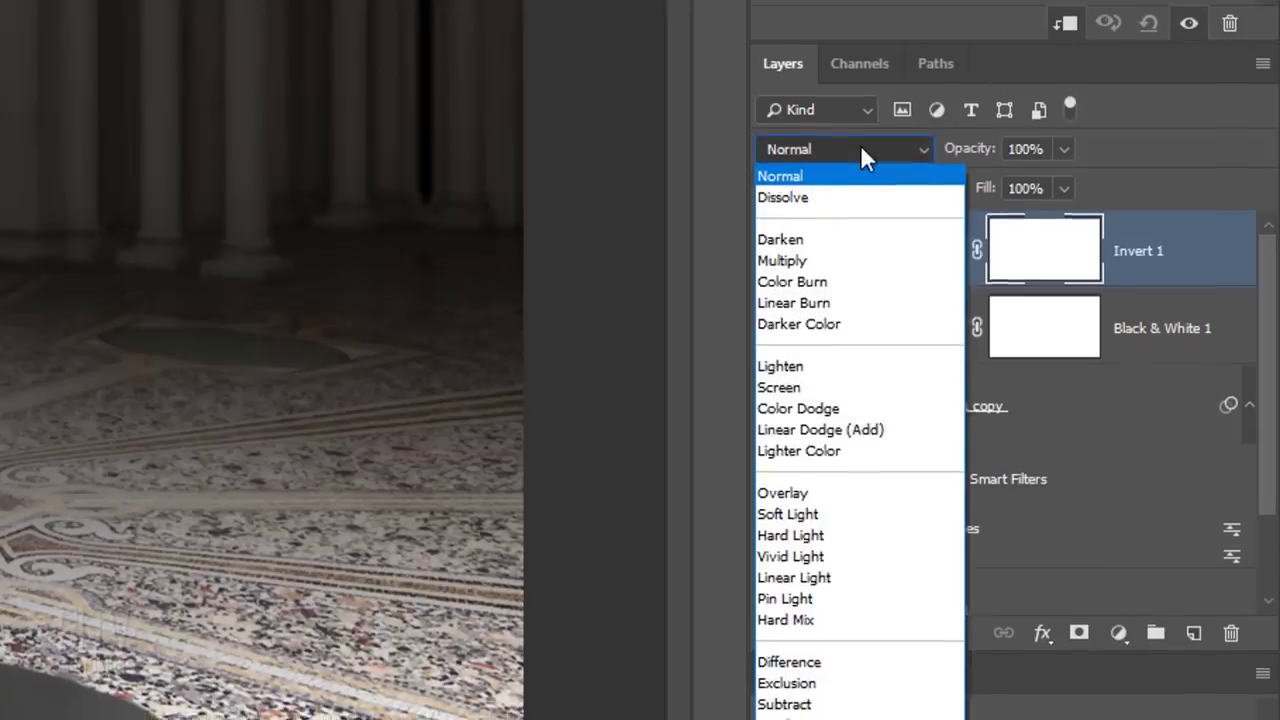
click(790, 620)
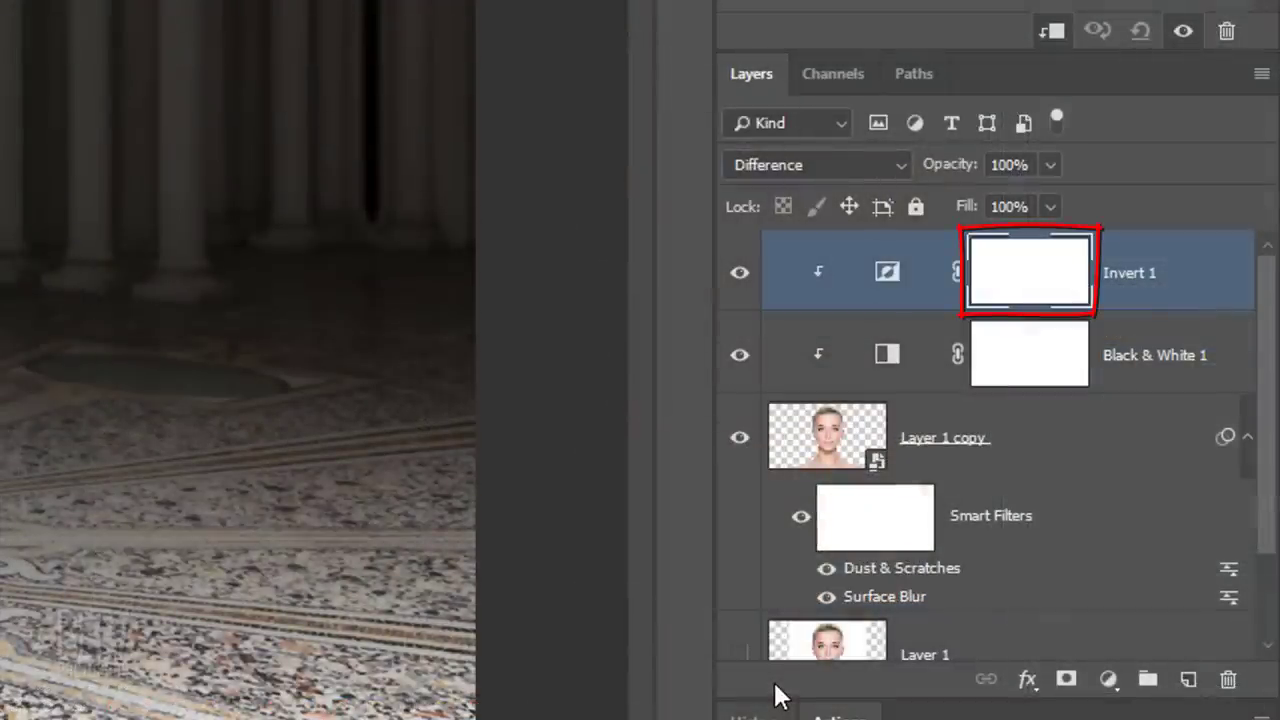
key(ctrl+j)
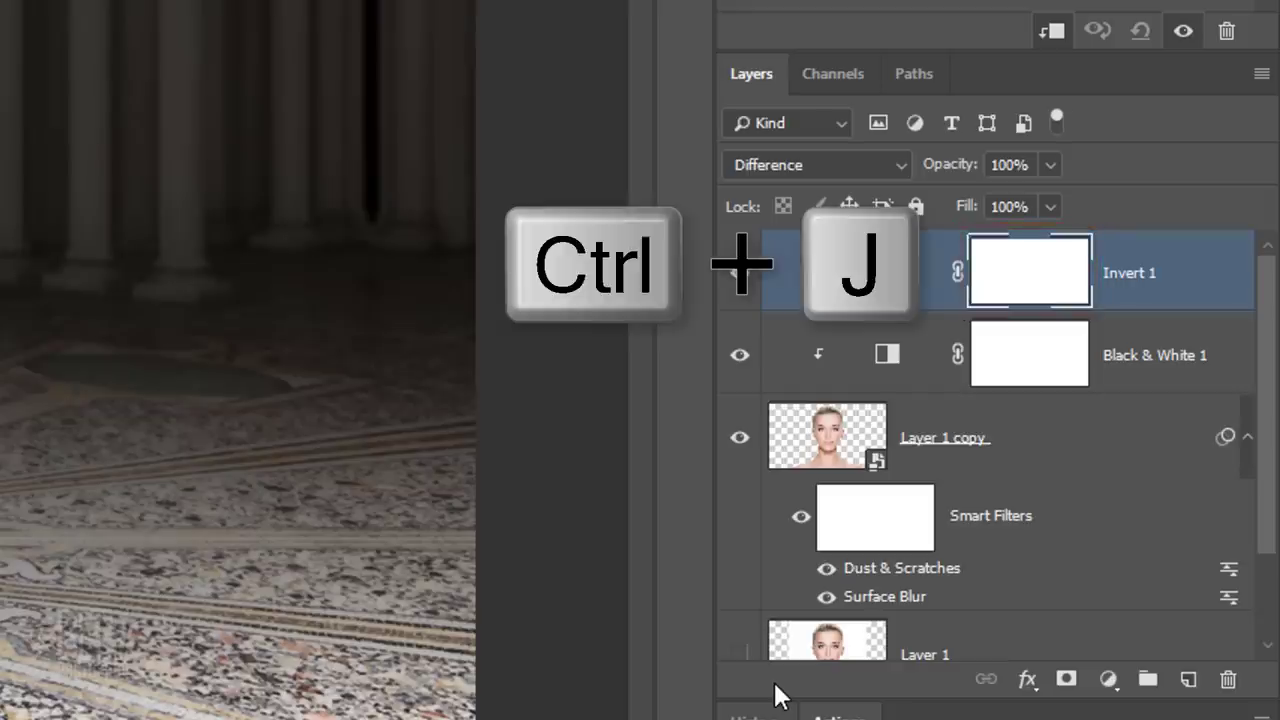
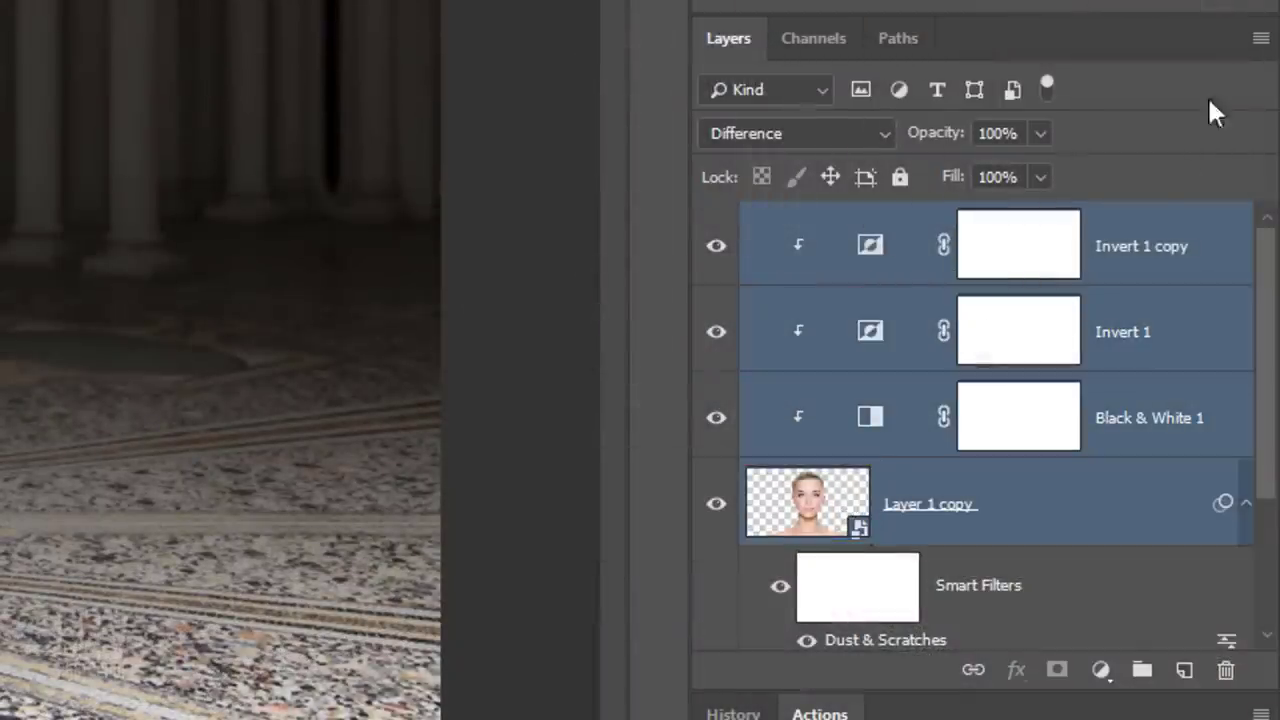
Convert the portrait and its clipped adjustment layers into one Smart Object and apply Plastic Wrap with Highlight Strength 10, Detail 1, Smoothness 15.
click(1261, 38)
click(1058, 512)
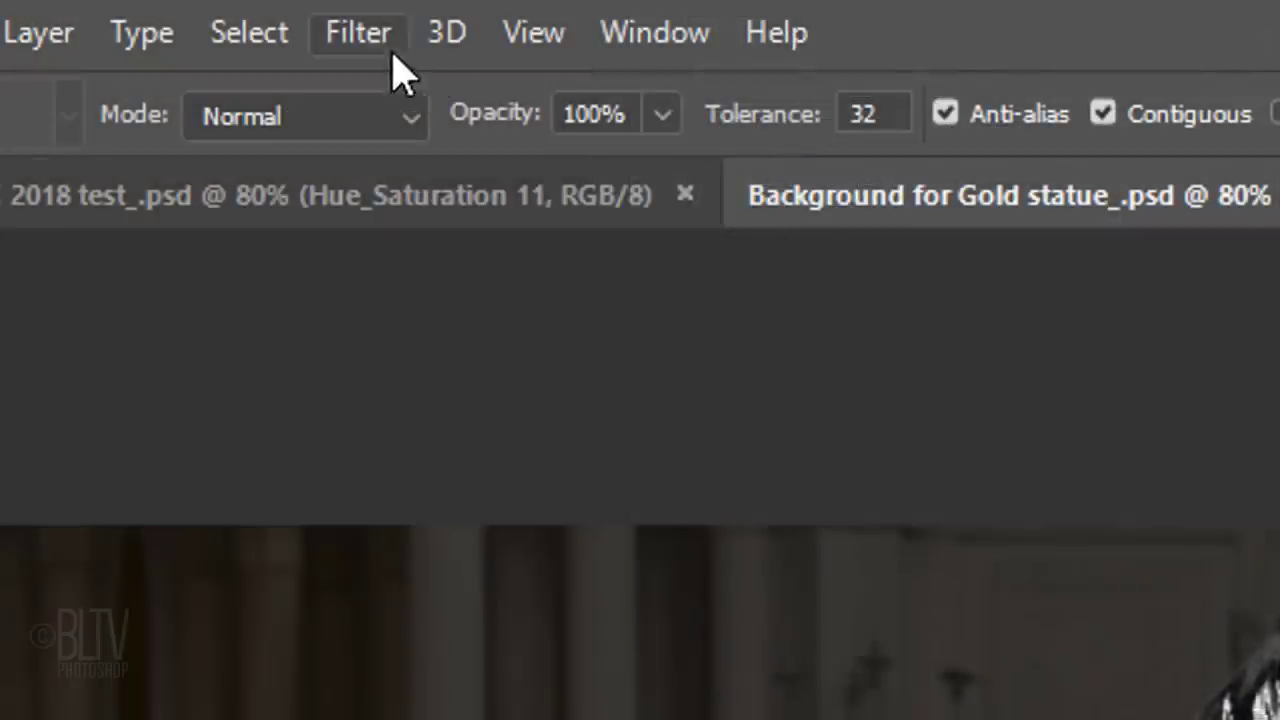
click(375, 32)
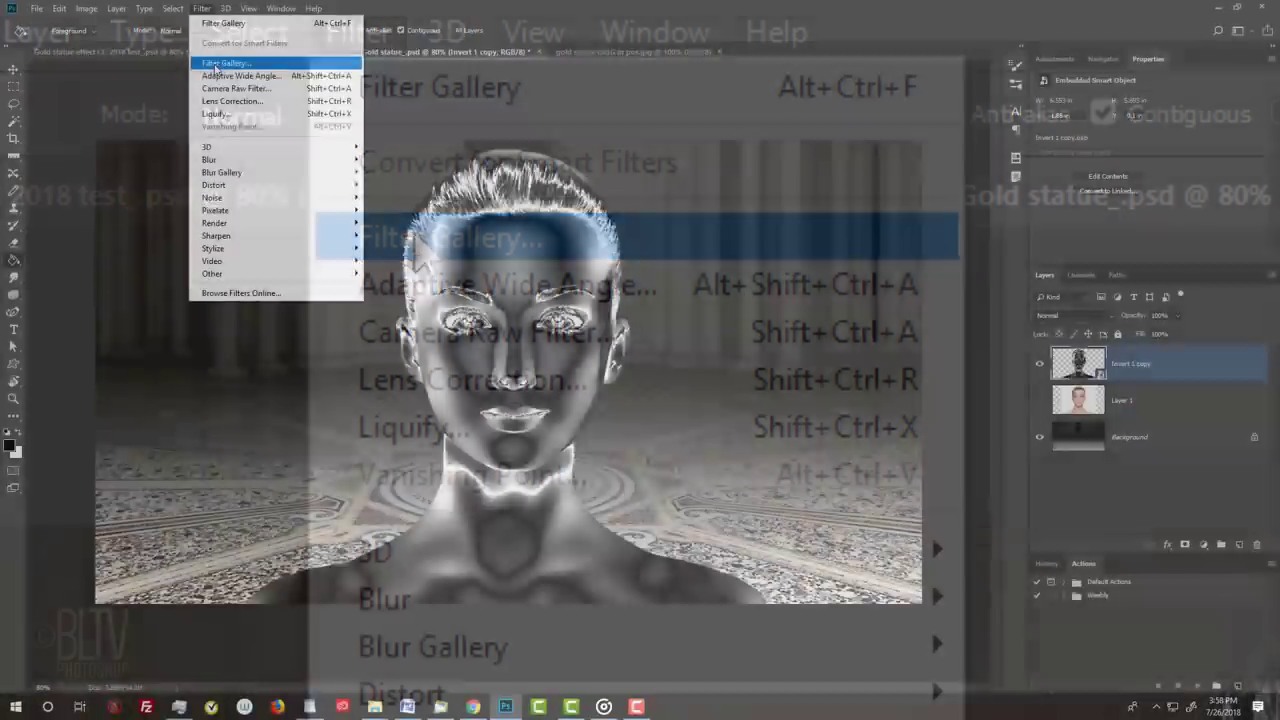
click(418, 245)
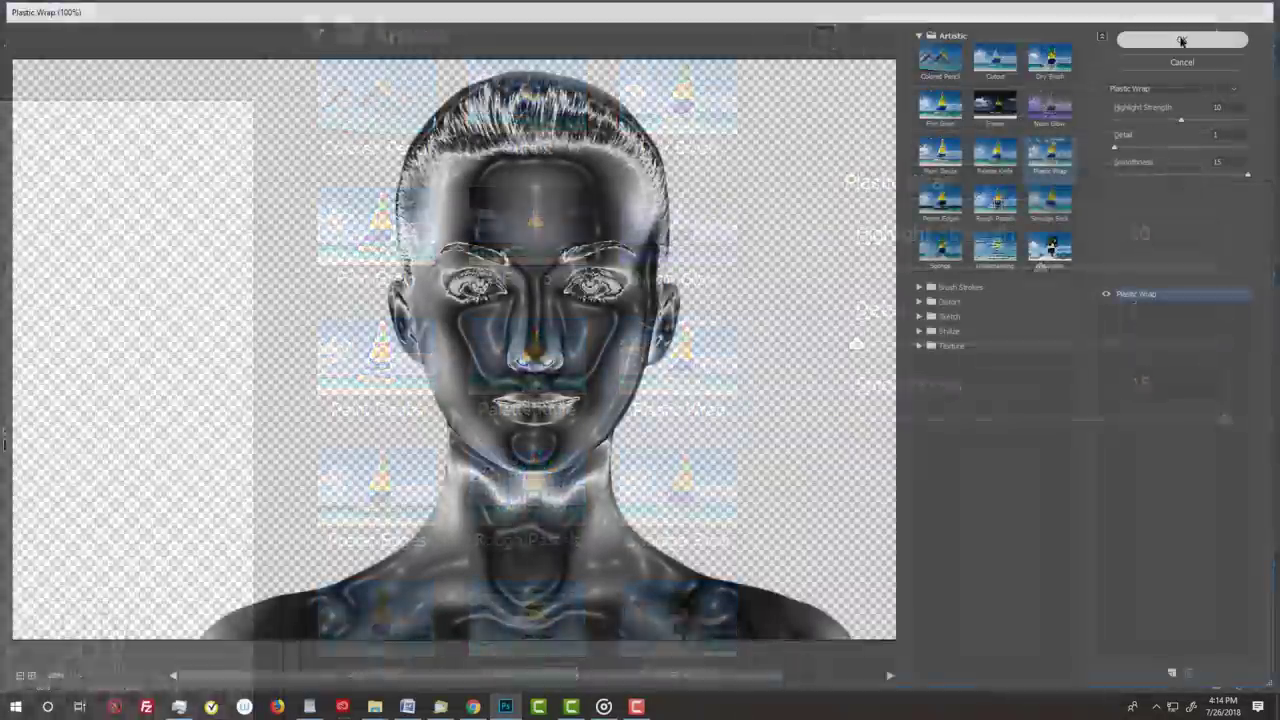
click(1038, 46)
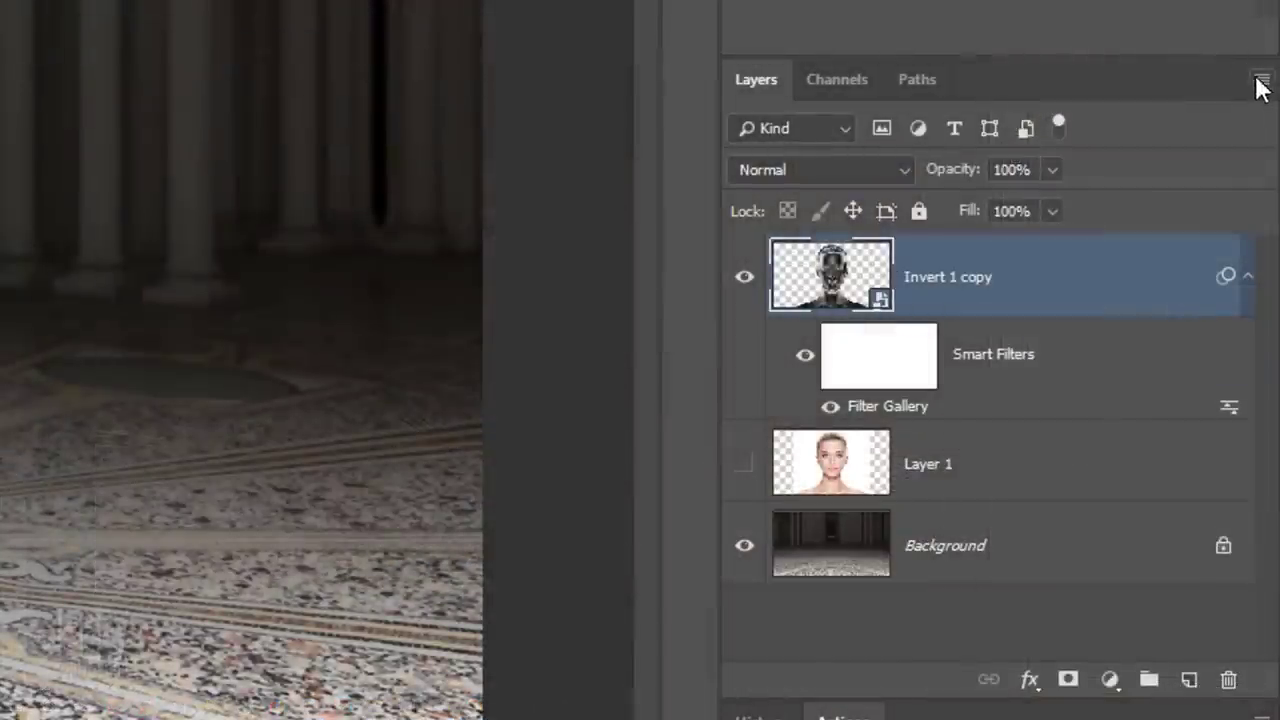
Convert the Plastic Wrap-filtered Invert 1 copy layer to a Smart Object again.
click(1271, 275)
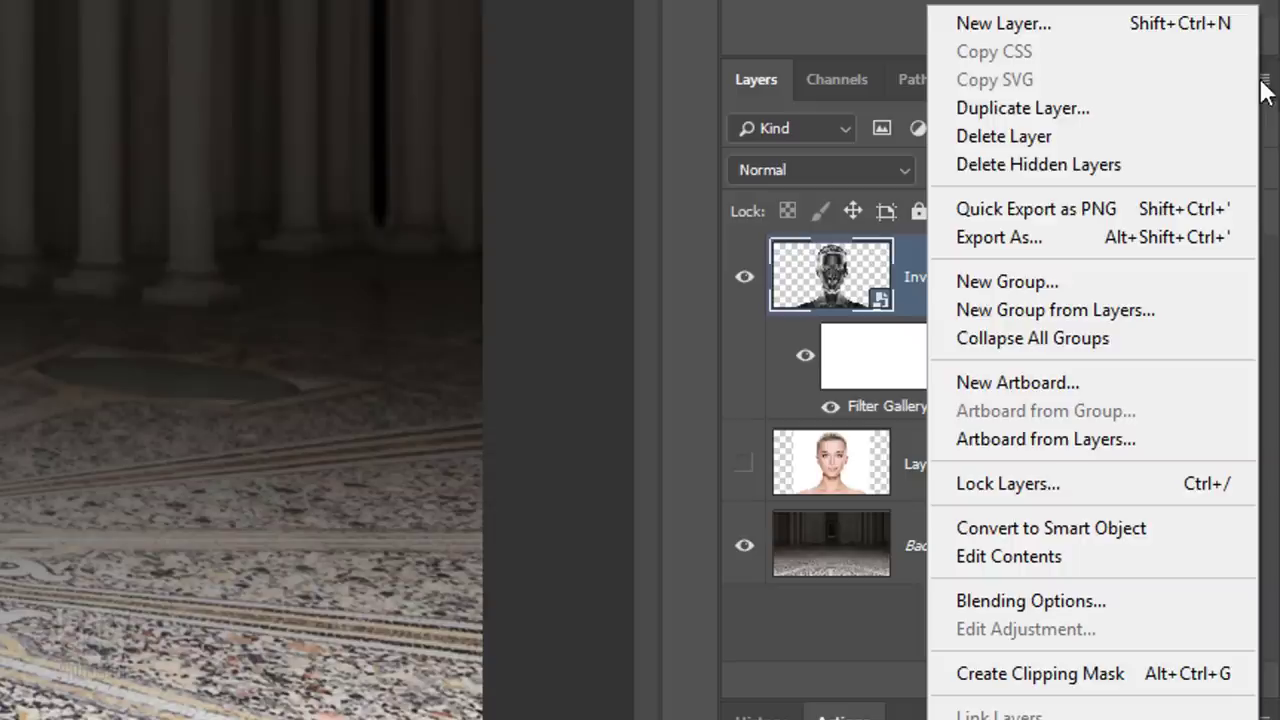
click(1024, 530)
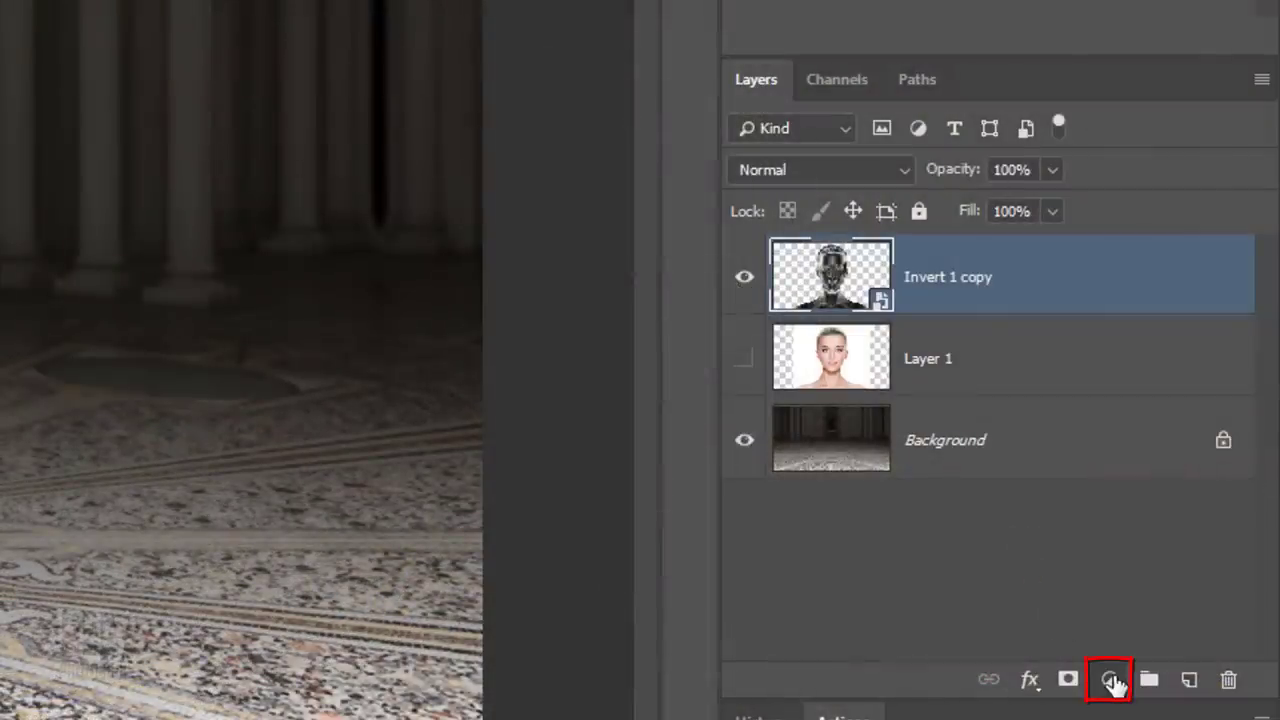
Add a Levels adjustment layer clipped to Invert 1 copy and lower its white input level to brighten the highlights.
click(1113, 683)
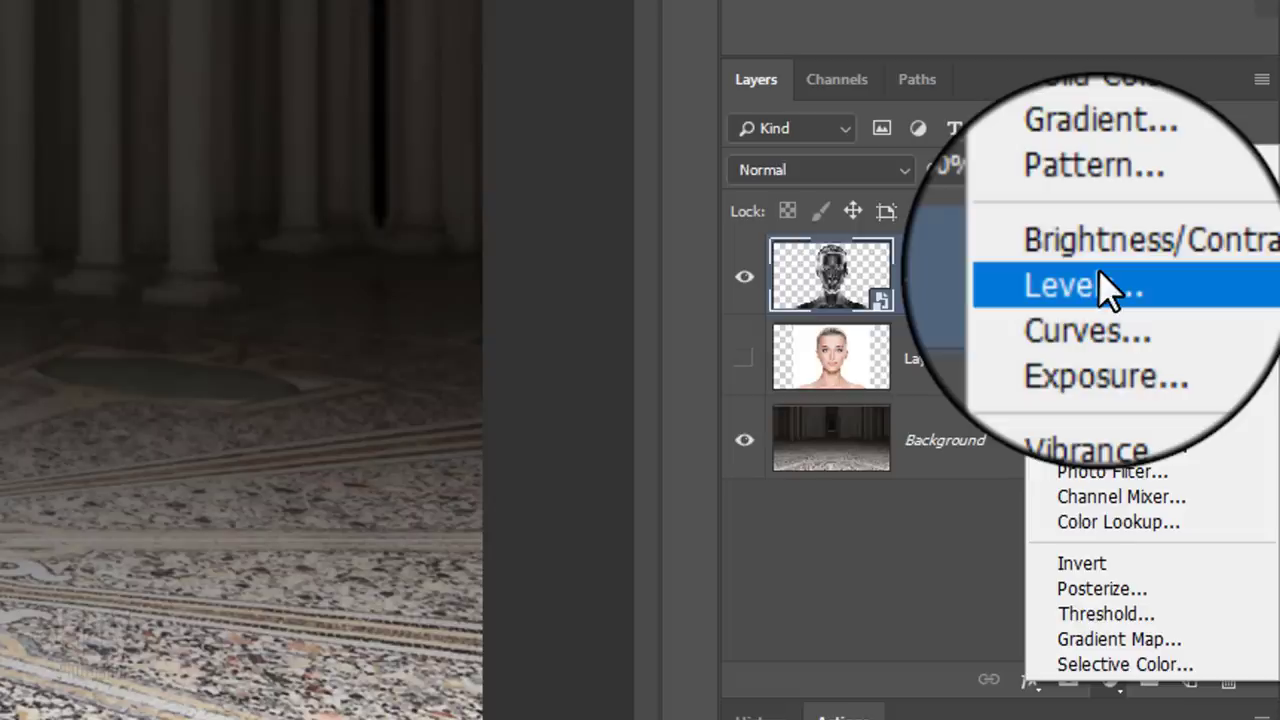
click(1100, 284)
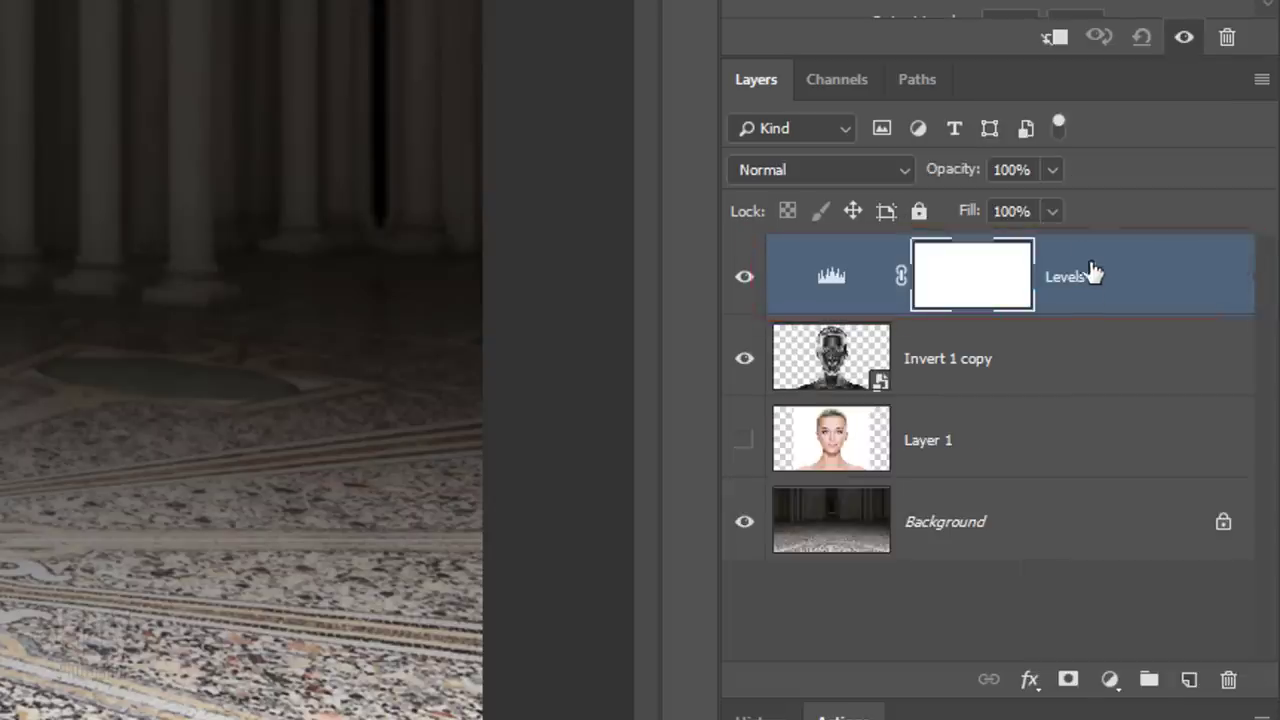
key(ctrl+alt+g)
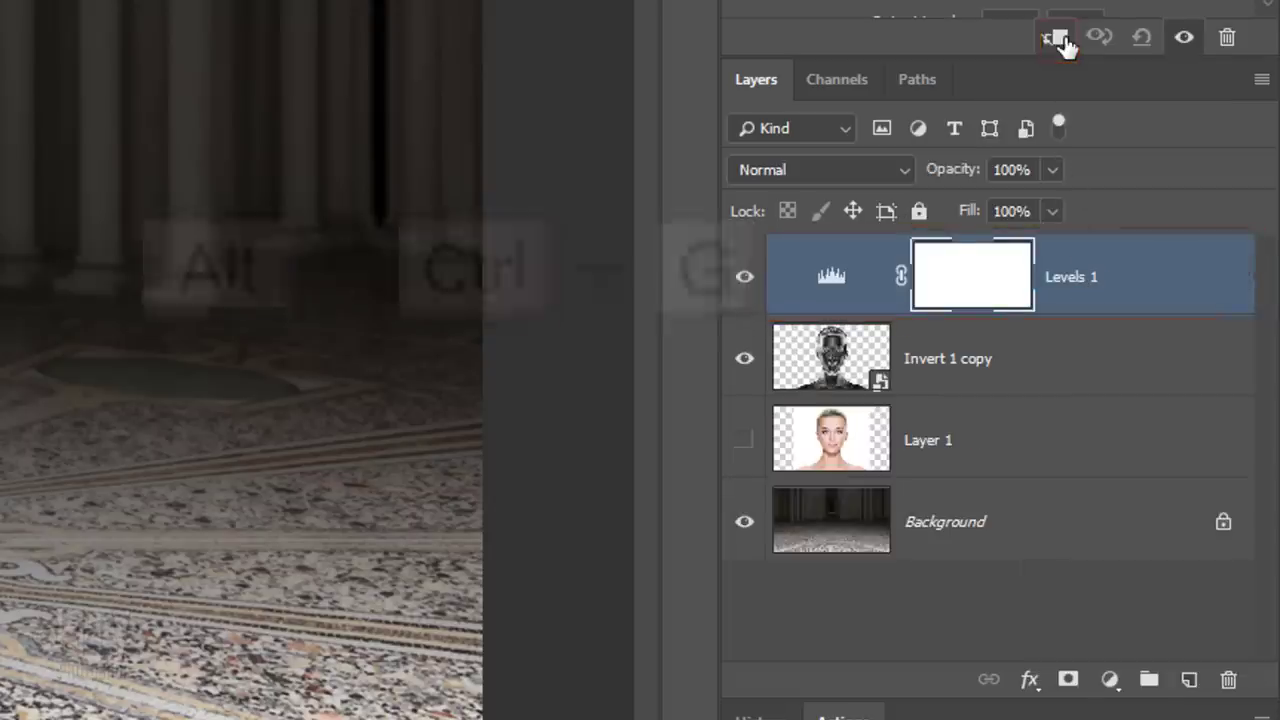
click(1060, 40)
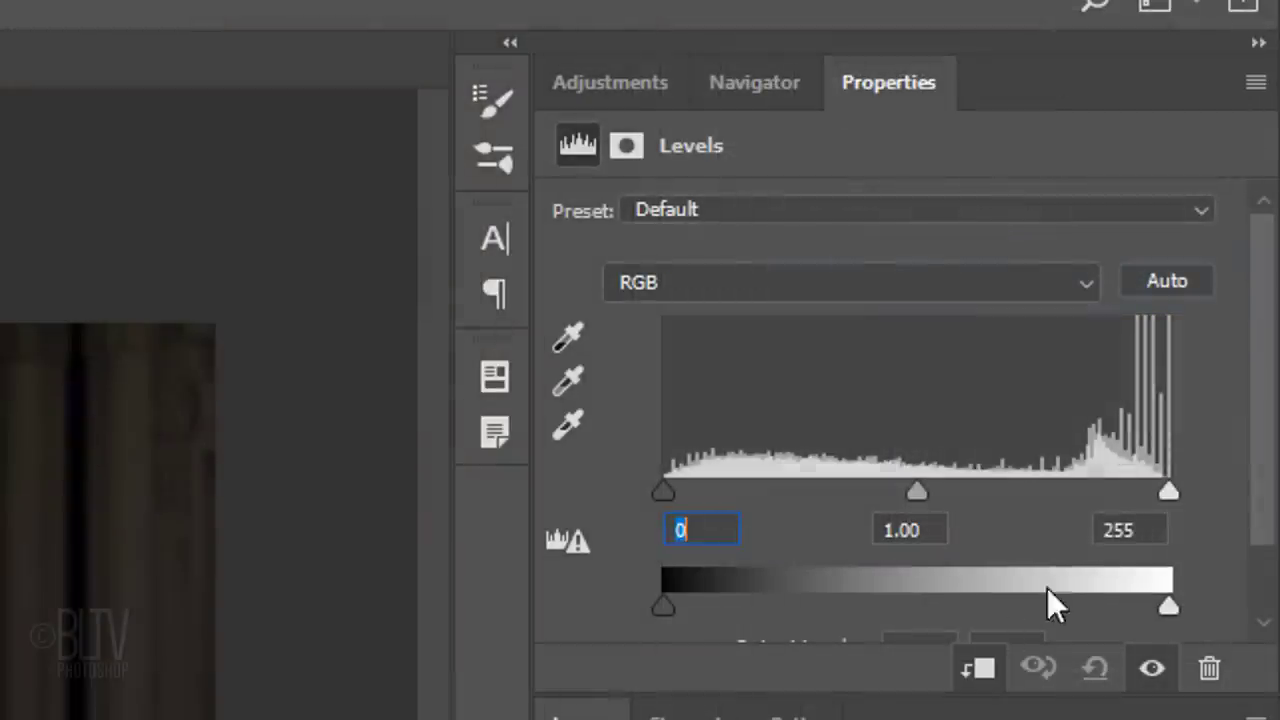
drag(1160, 484, 1102, 496)
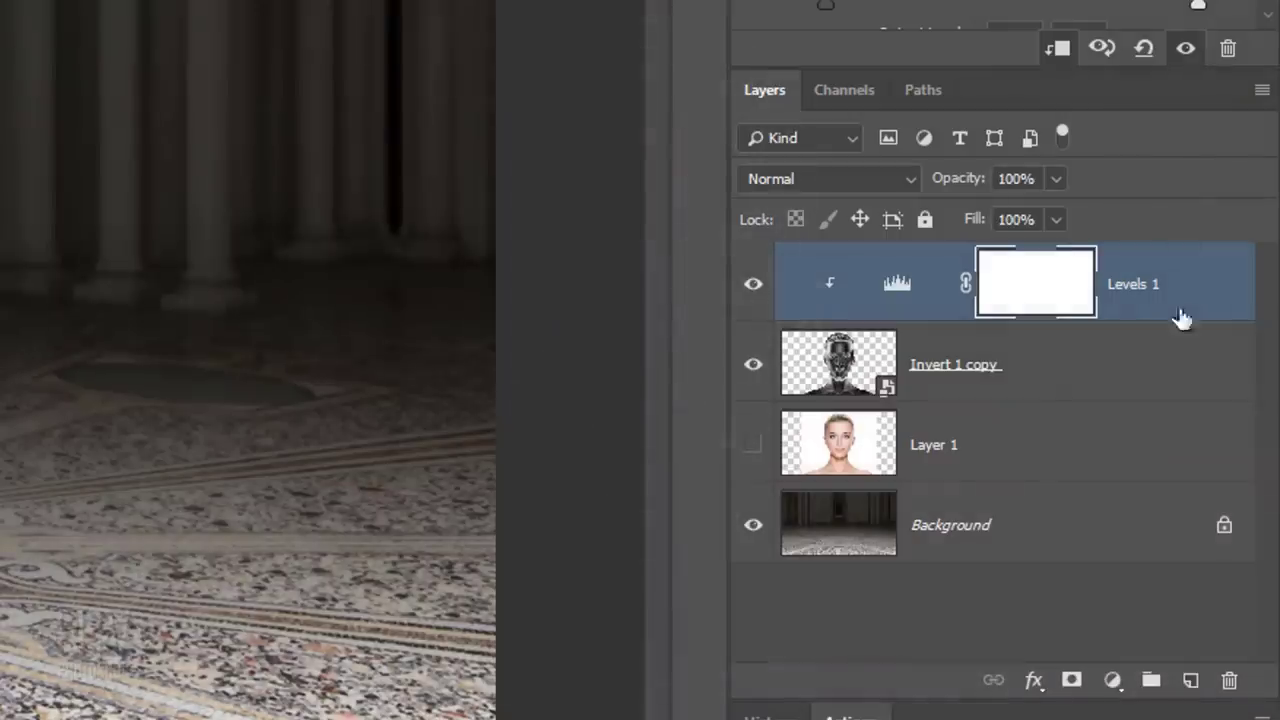
Add a Hue/Saturation adjustment layer above Levels 1 and clip it to the portrait.
click(1113, 682)
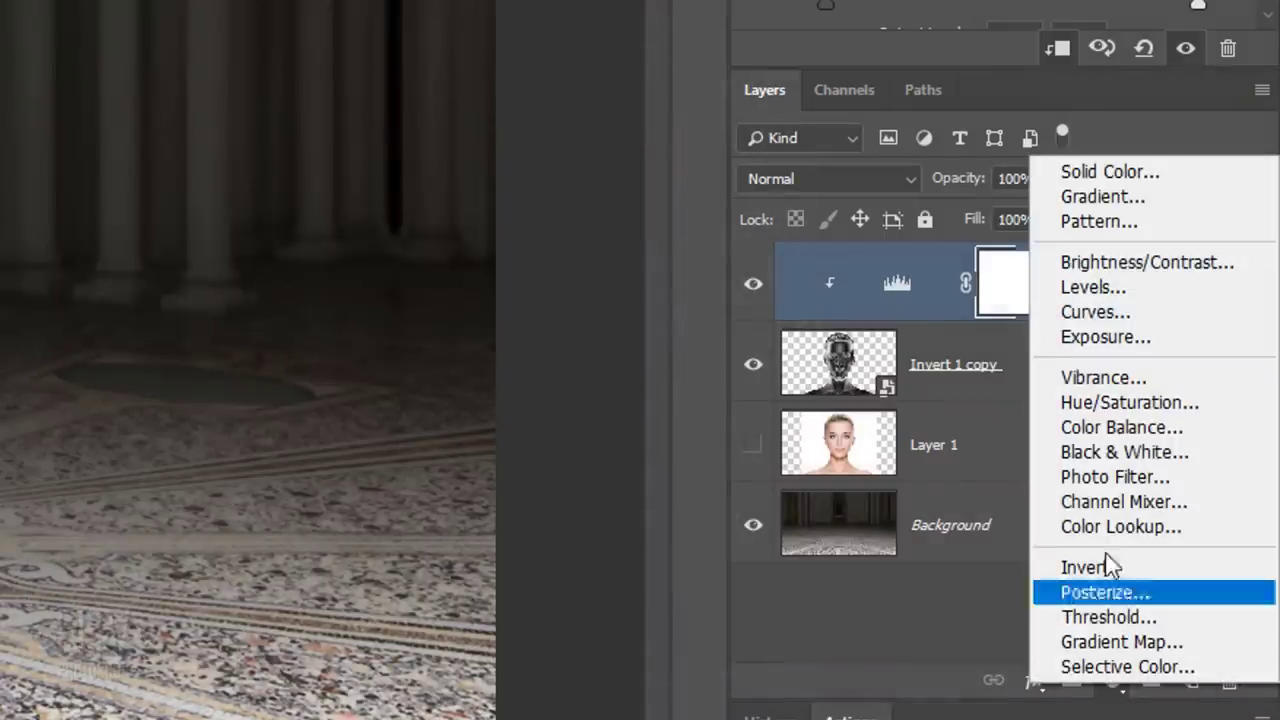
click(1112, 412)
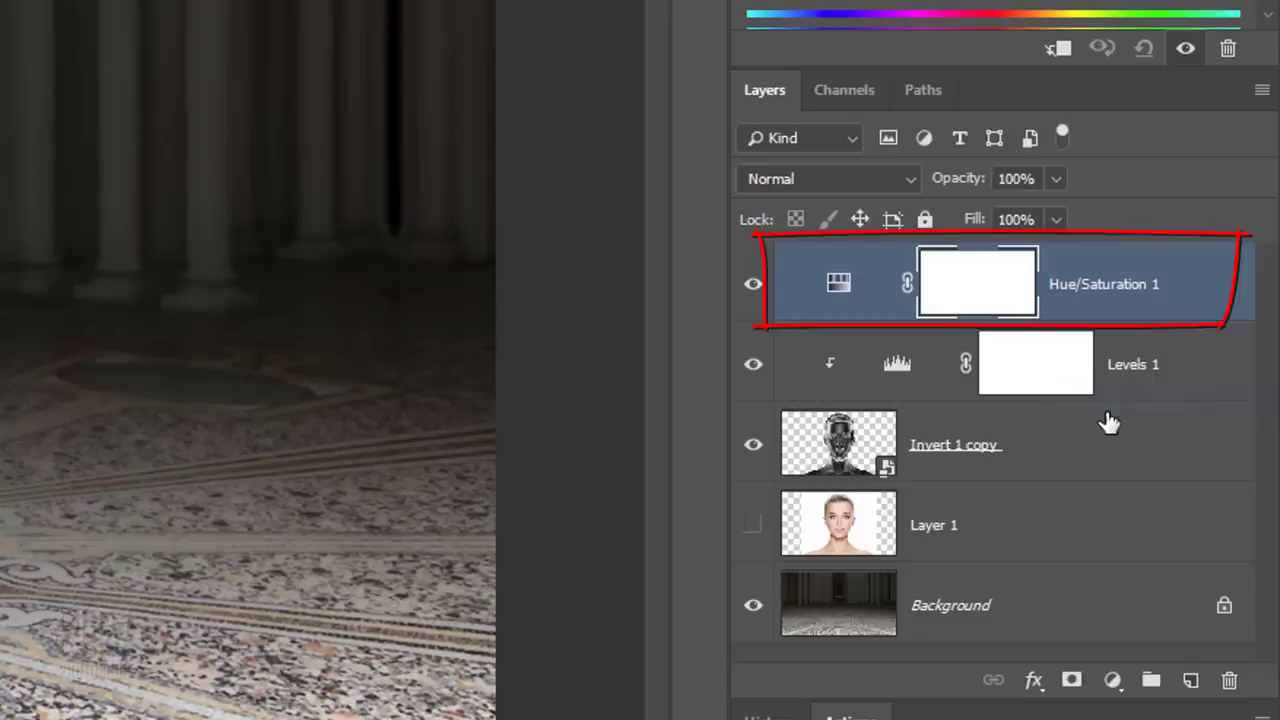
click(1052, 52)
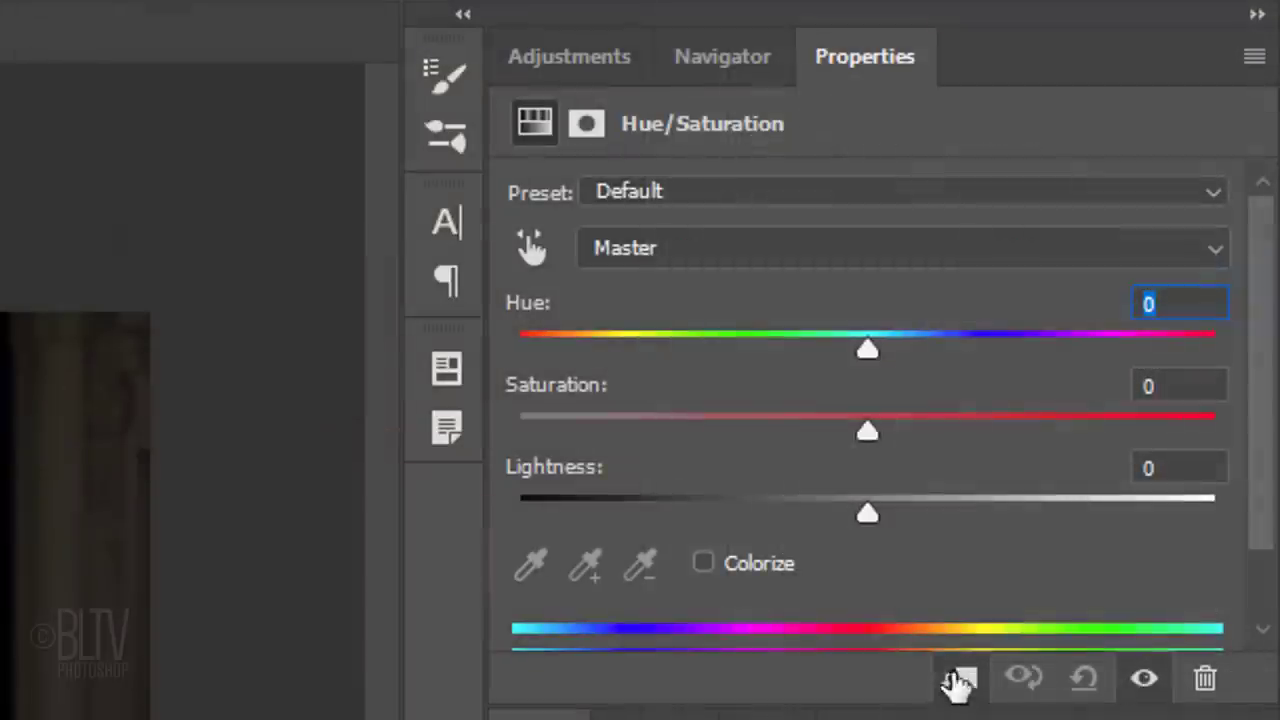
Turn on Colorize for the Hue/Saturation adjustment and set Hue to 50 and Saturation to 70.
click(704, 563)
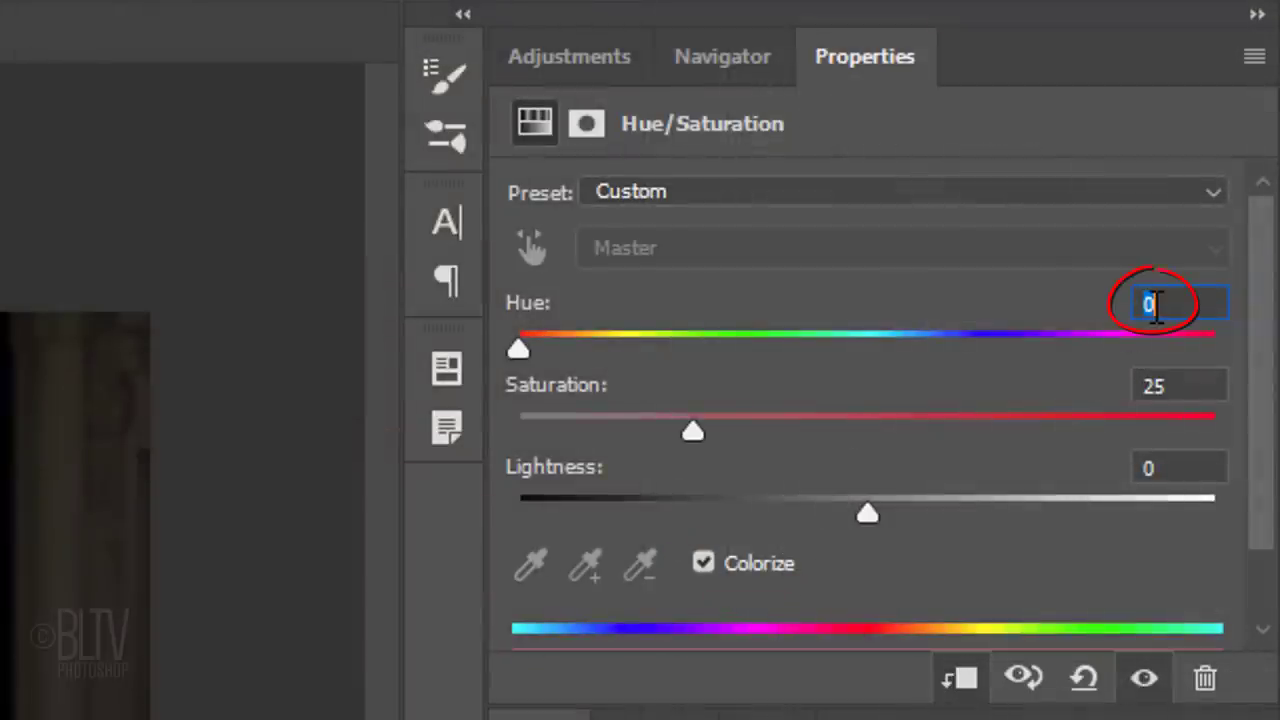
text(50)
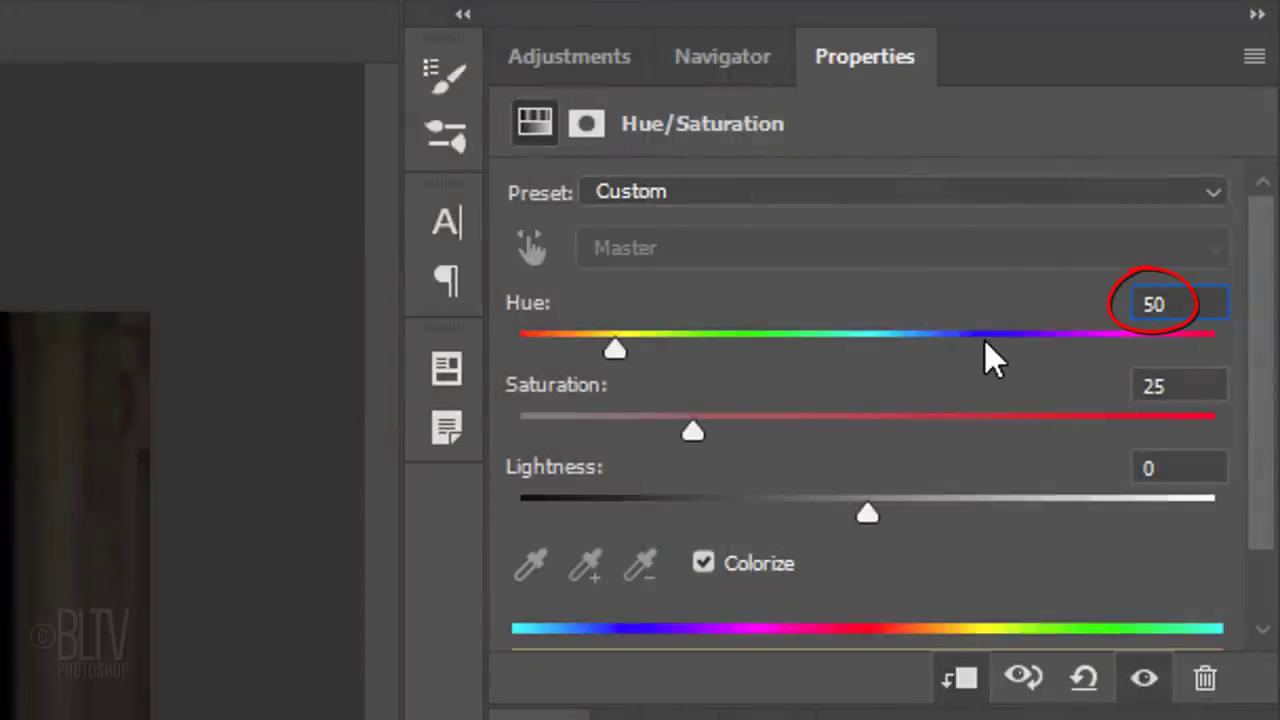
click(1178, 384)
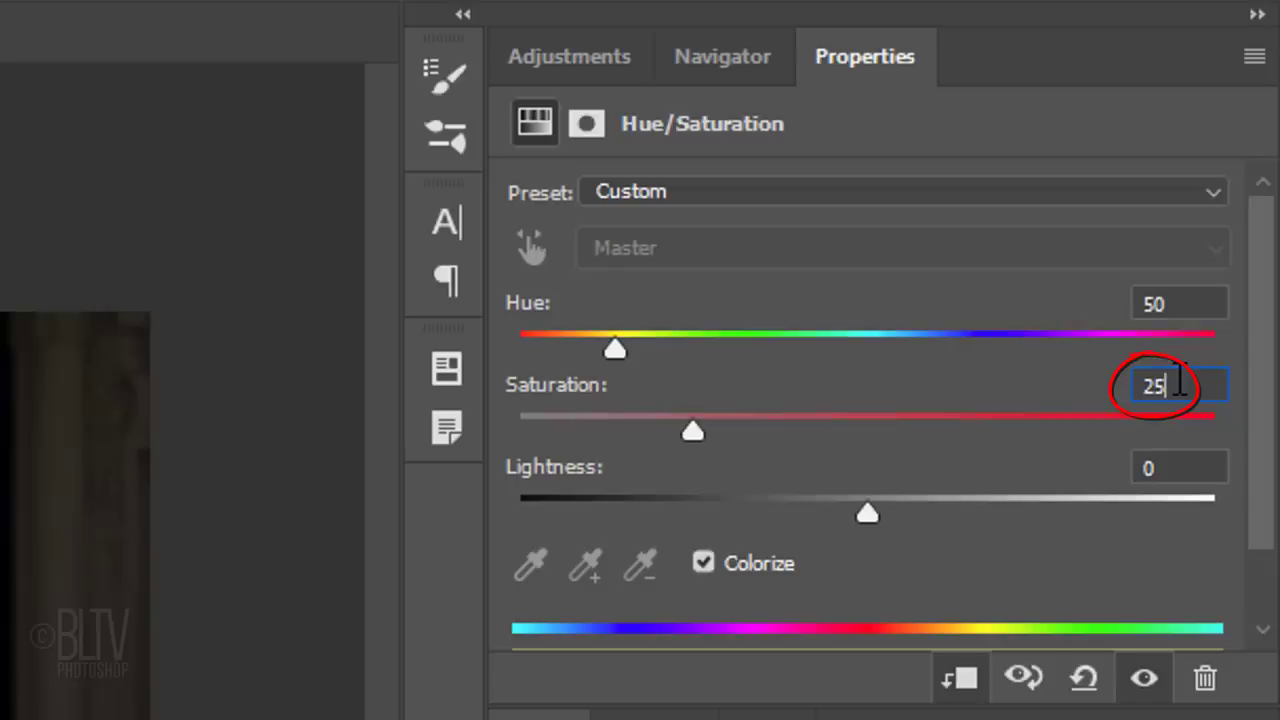
double_click(1178, 384)
text(70)
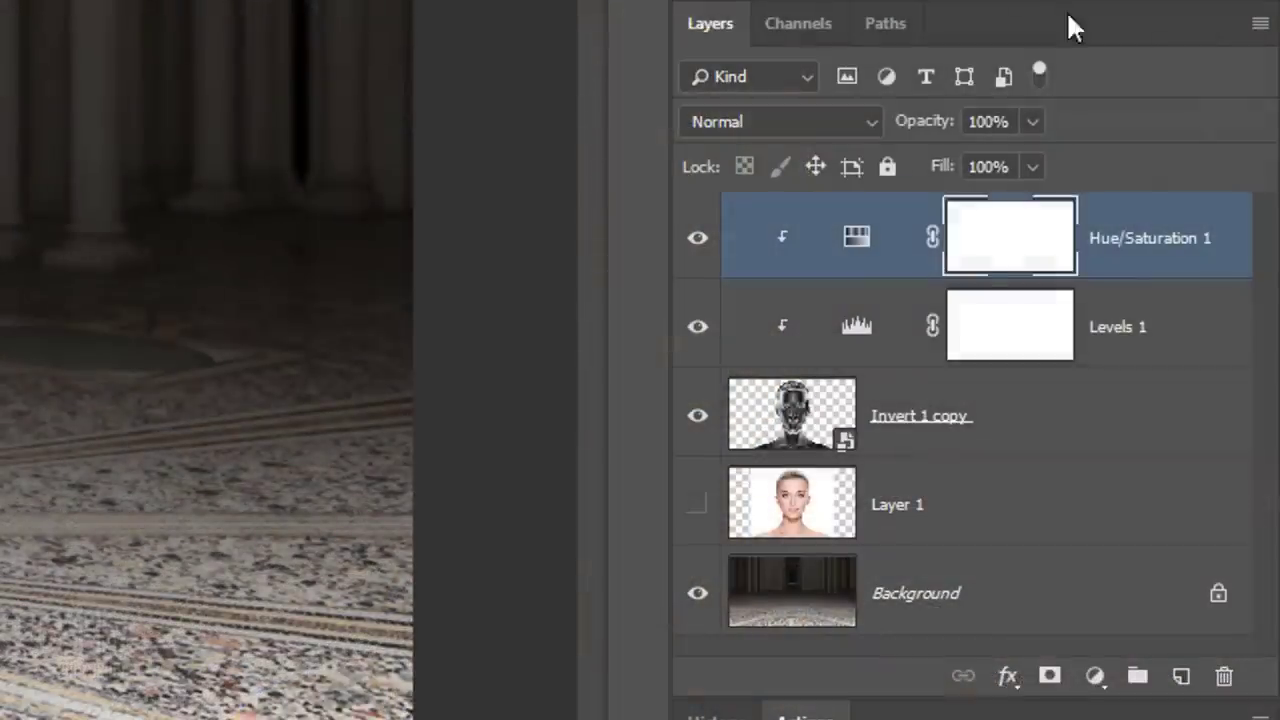
Convert the Hue/Saturation 1, Levels 1 and Invert 1 copy layers together into one Smart Object.
shift+click(1063, 413)
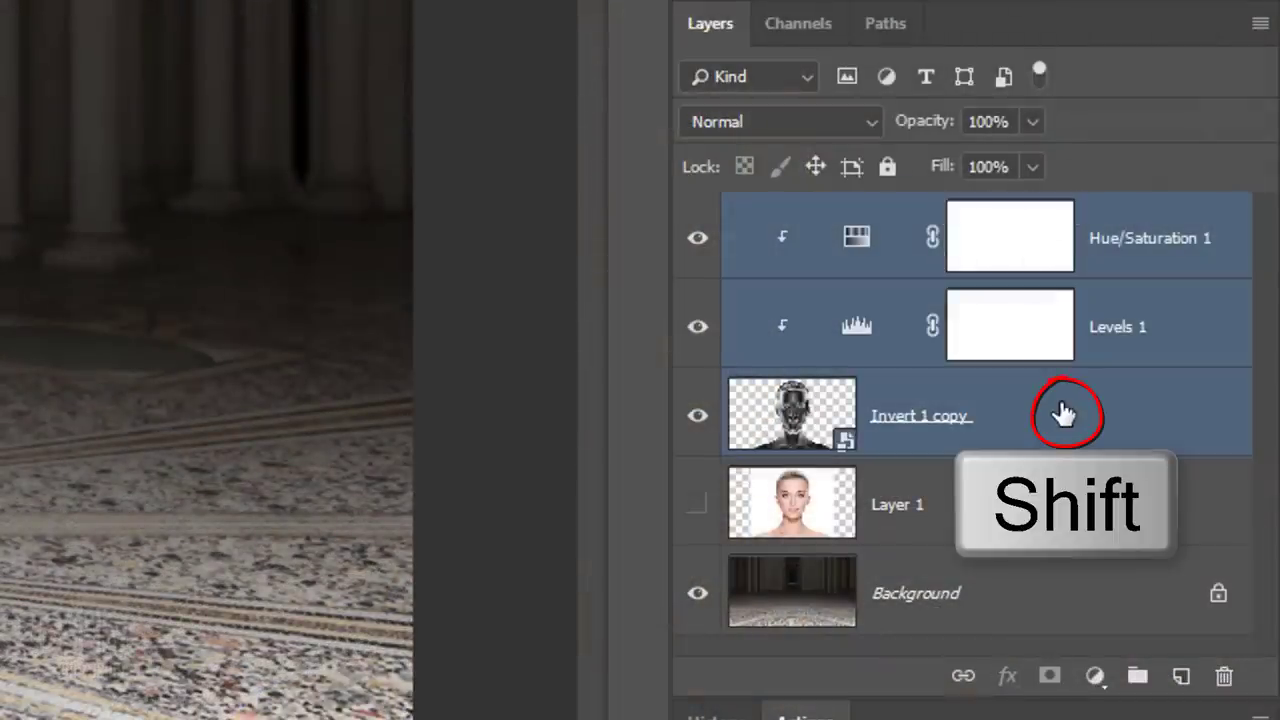
click(1260, 23)
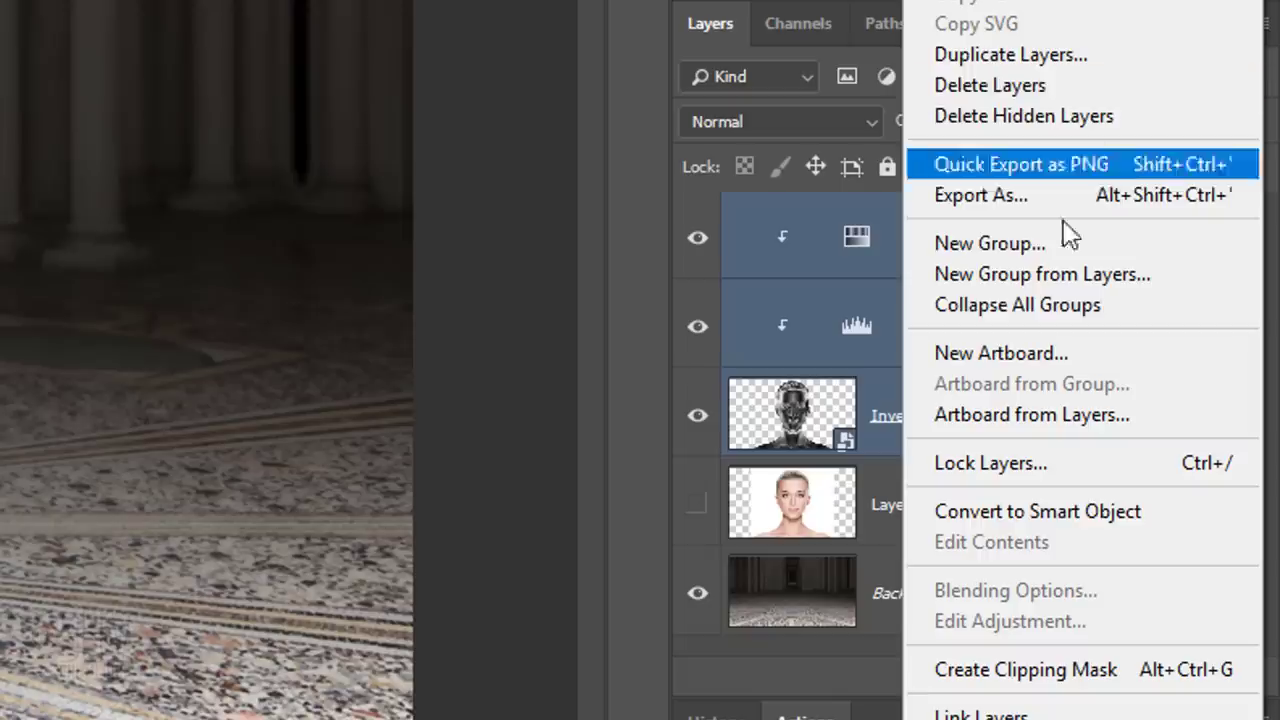
click(1033, 508)
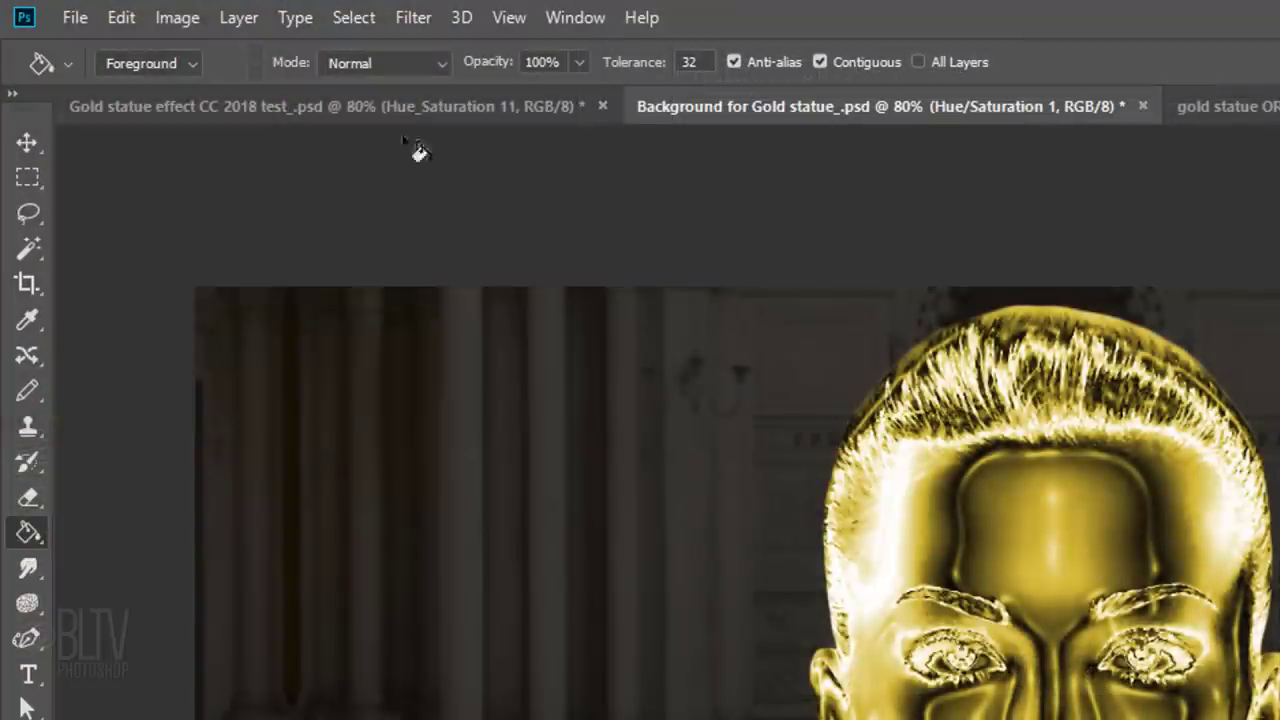
Apply a Shadows/Highlights adjustment to the gold Smart Object with shadow Amount 60%, shadow Tone 60% and Color +100.
click(188, 22)
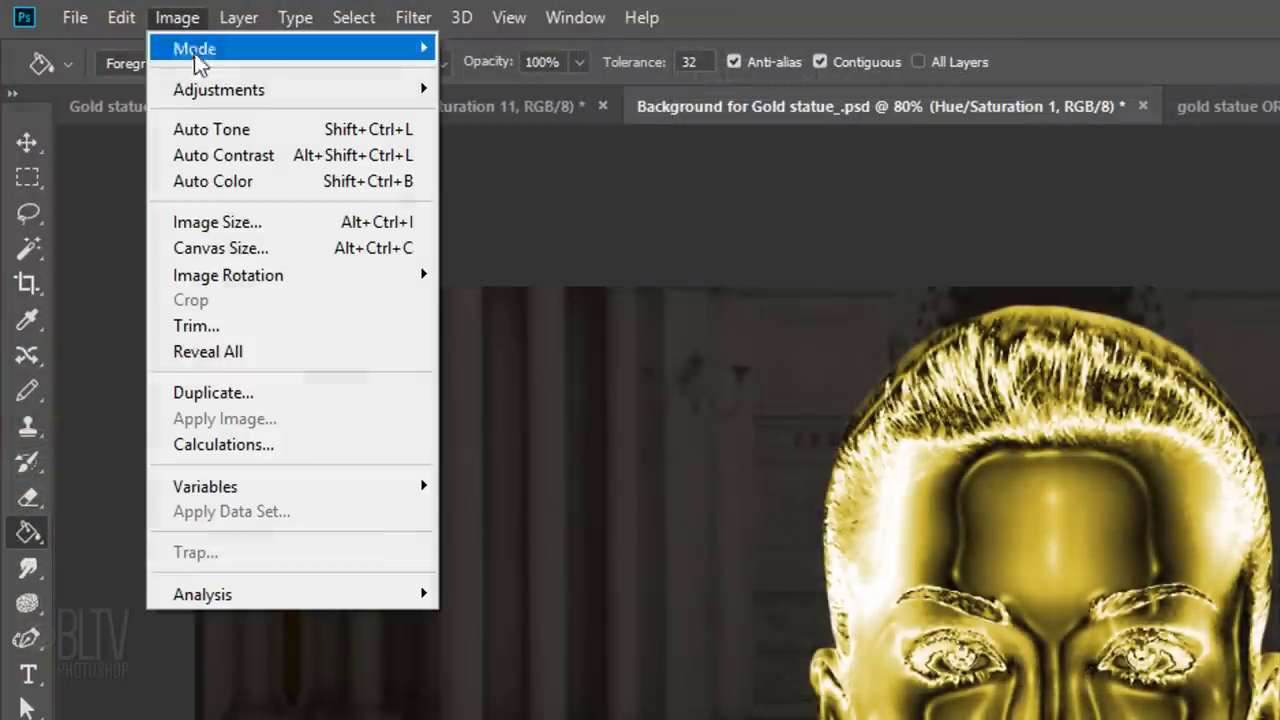
mouse_move(204, 90)
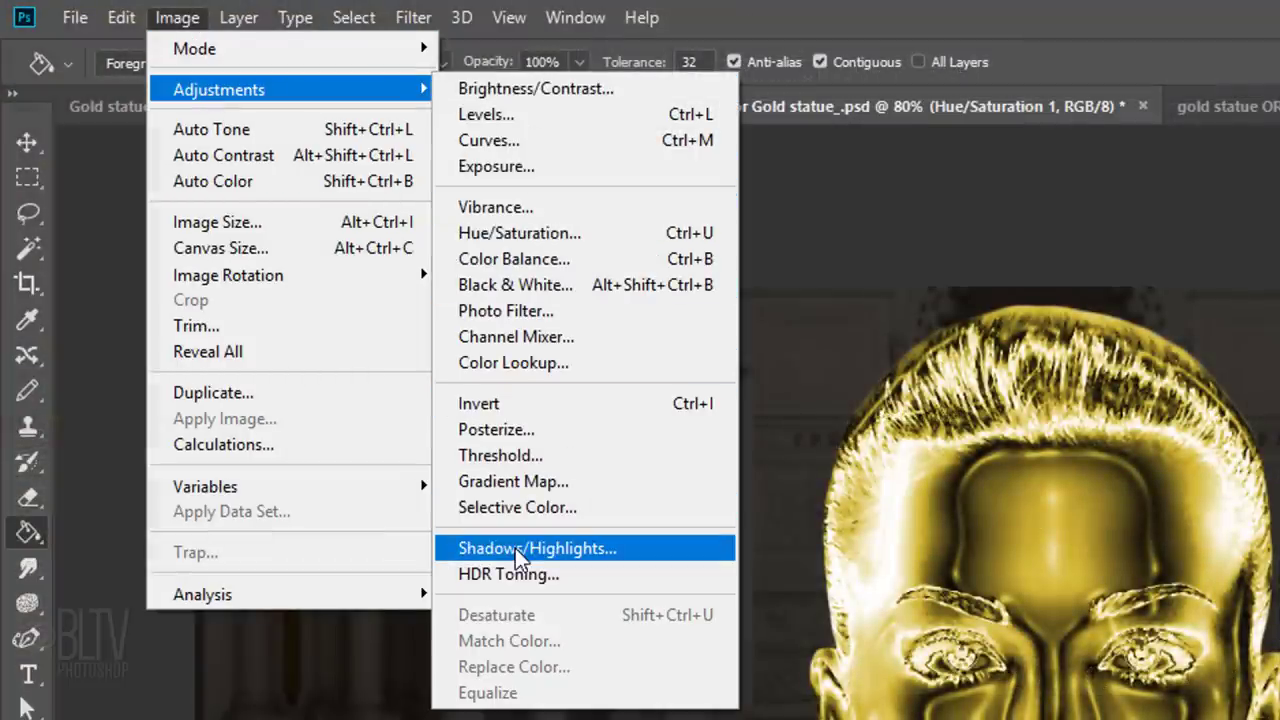
click(515, 548)
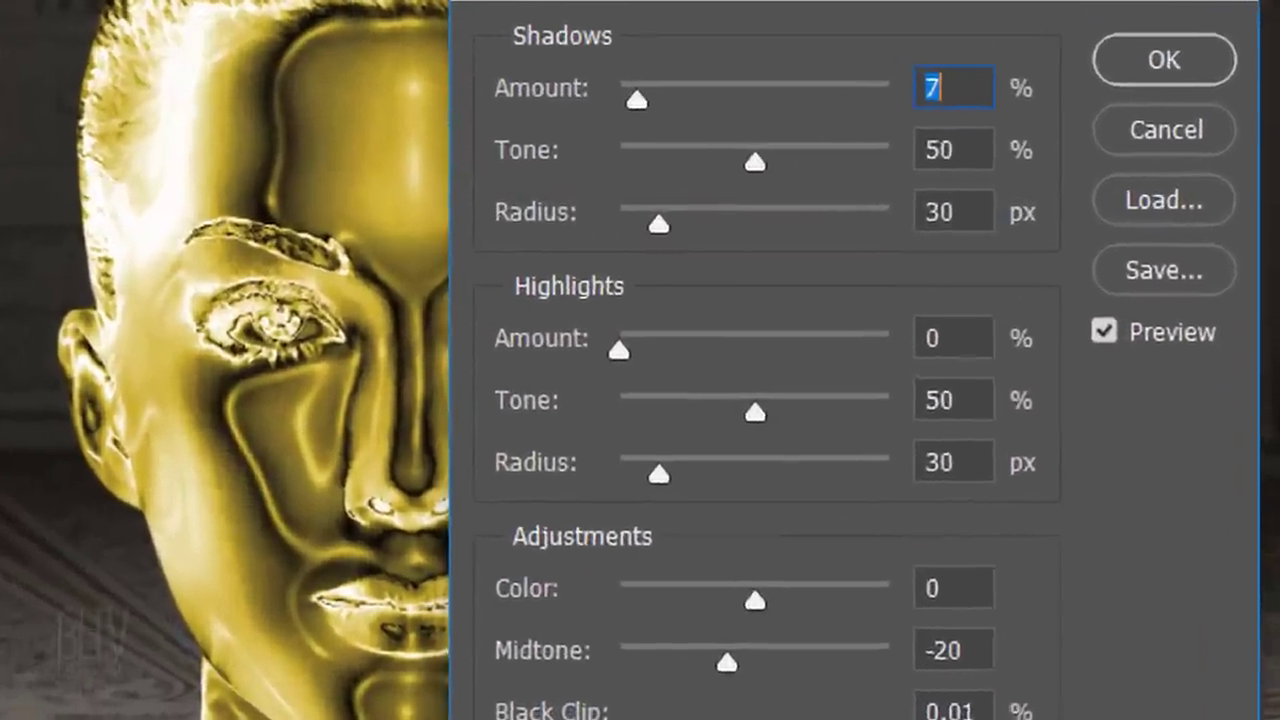
text(60)
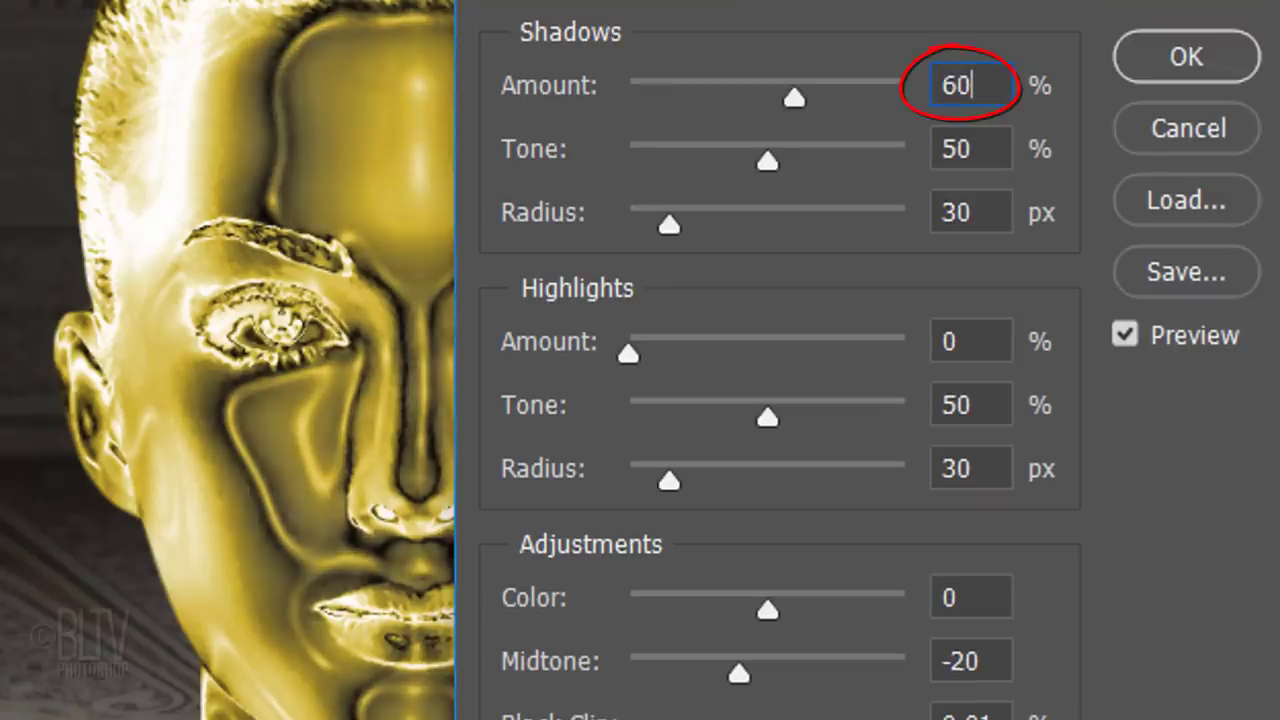
key(Tab)
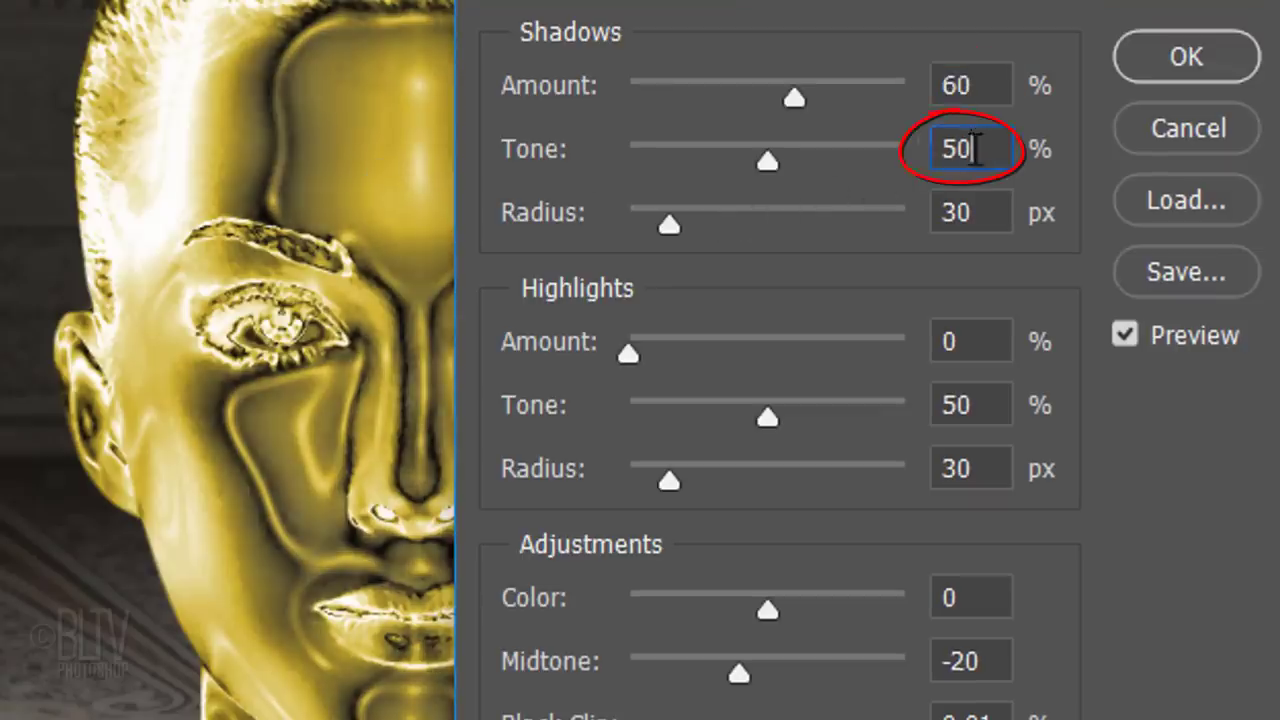
text(60)
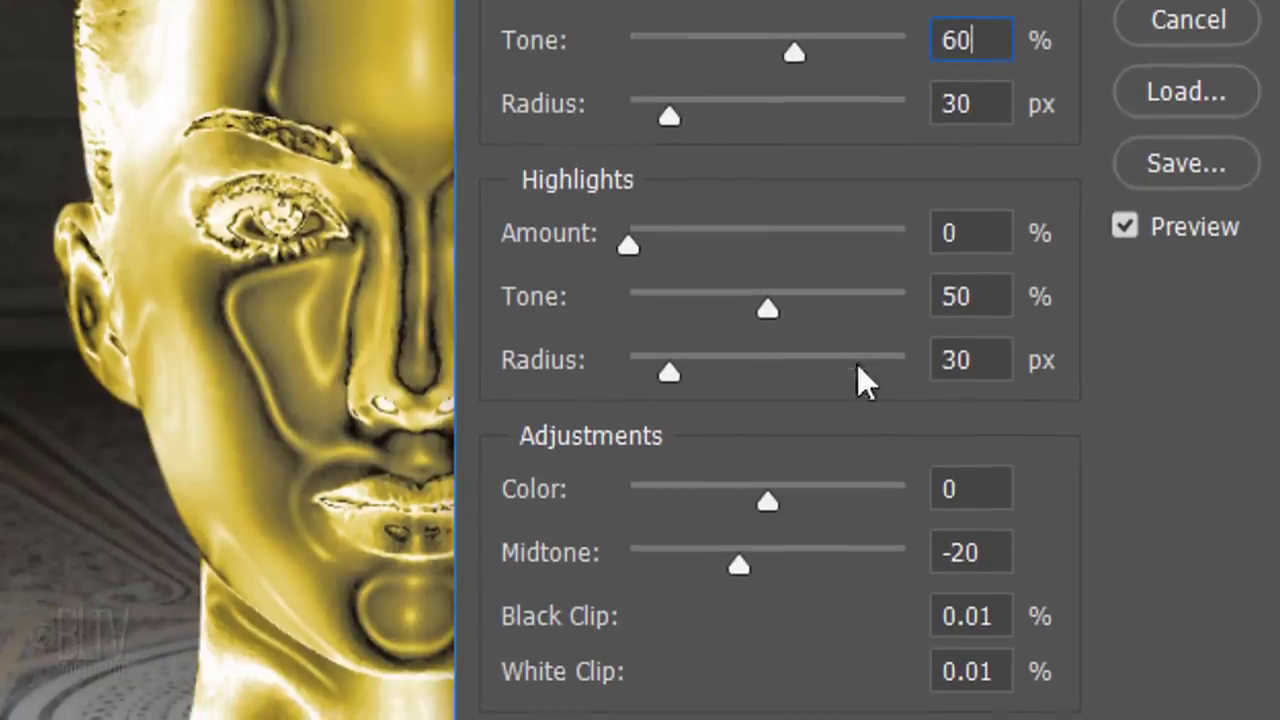
click(969, 486)
double_click(969, 486)
text(+100)
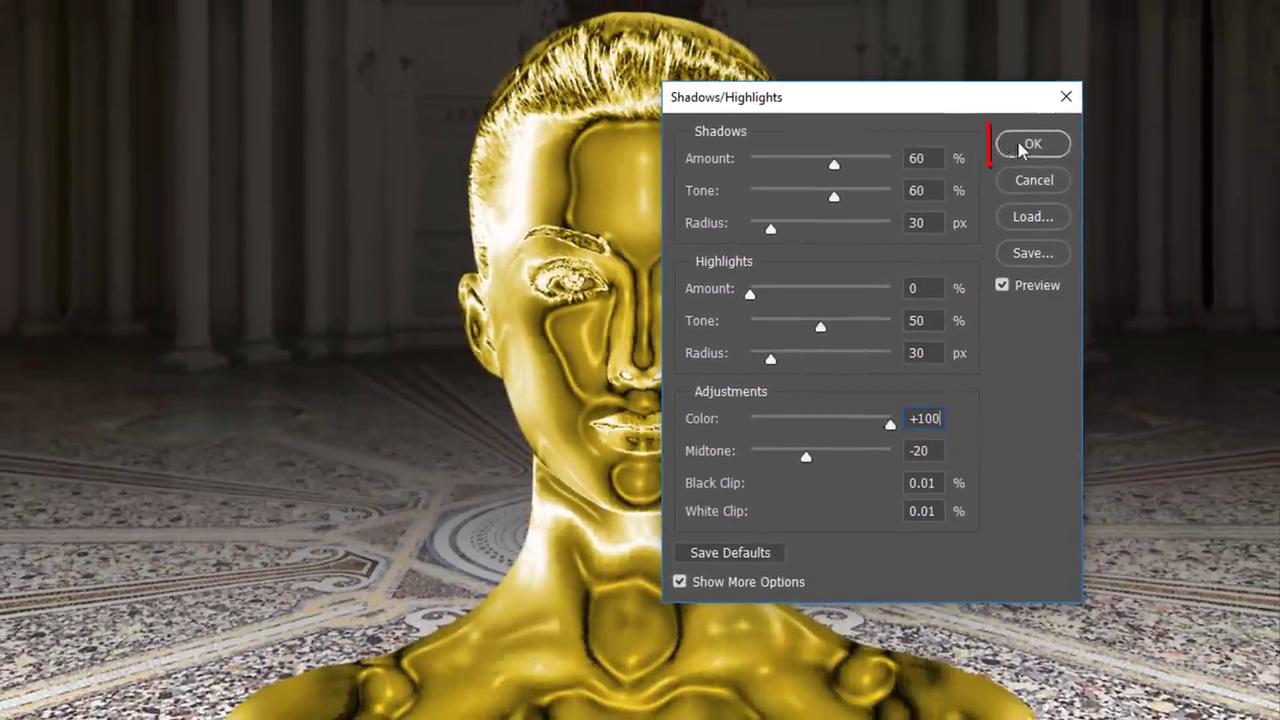
click(1022, 148)
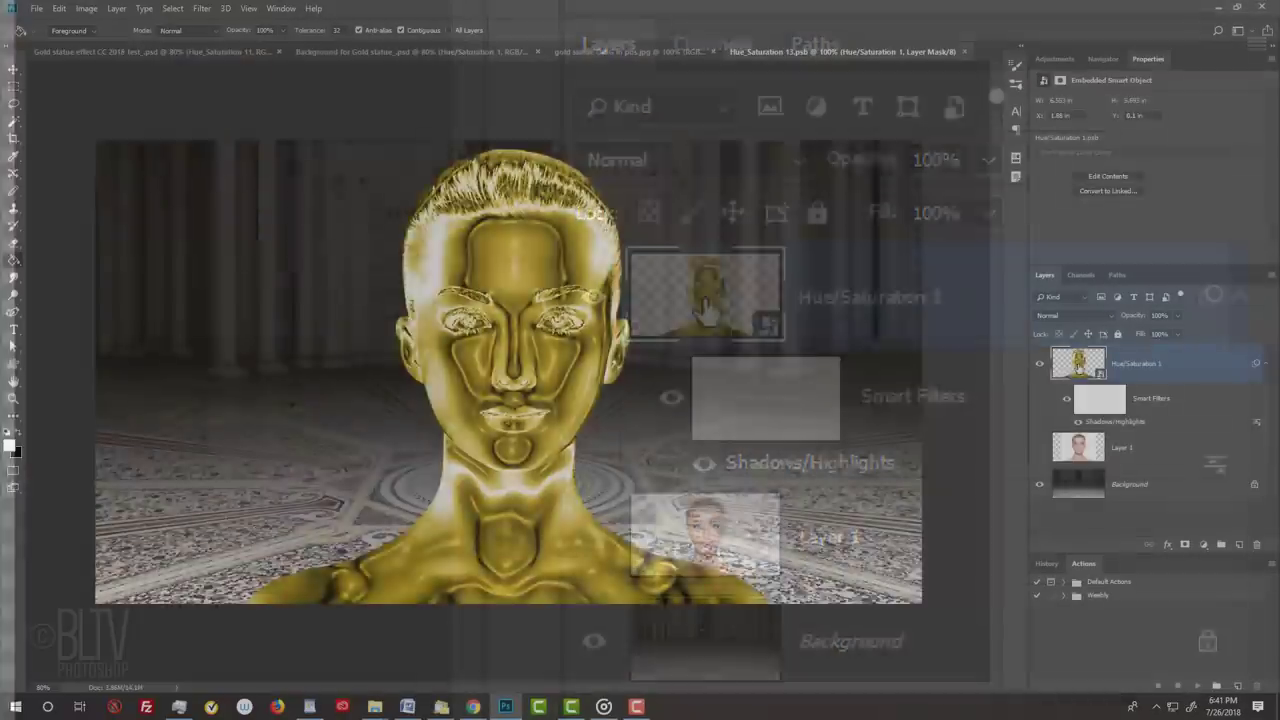
Open the nested Smart Objects inside Hue/Saturation 1 down to the document holding the Invert and Black & White adjustment layers.
double_click(705, 305)
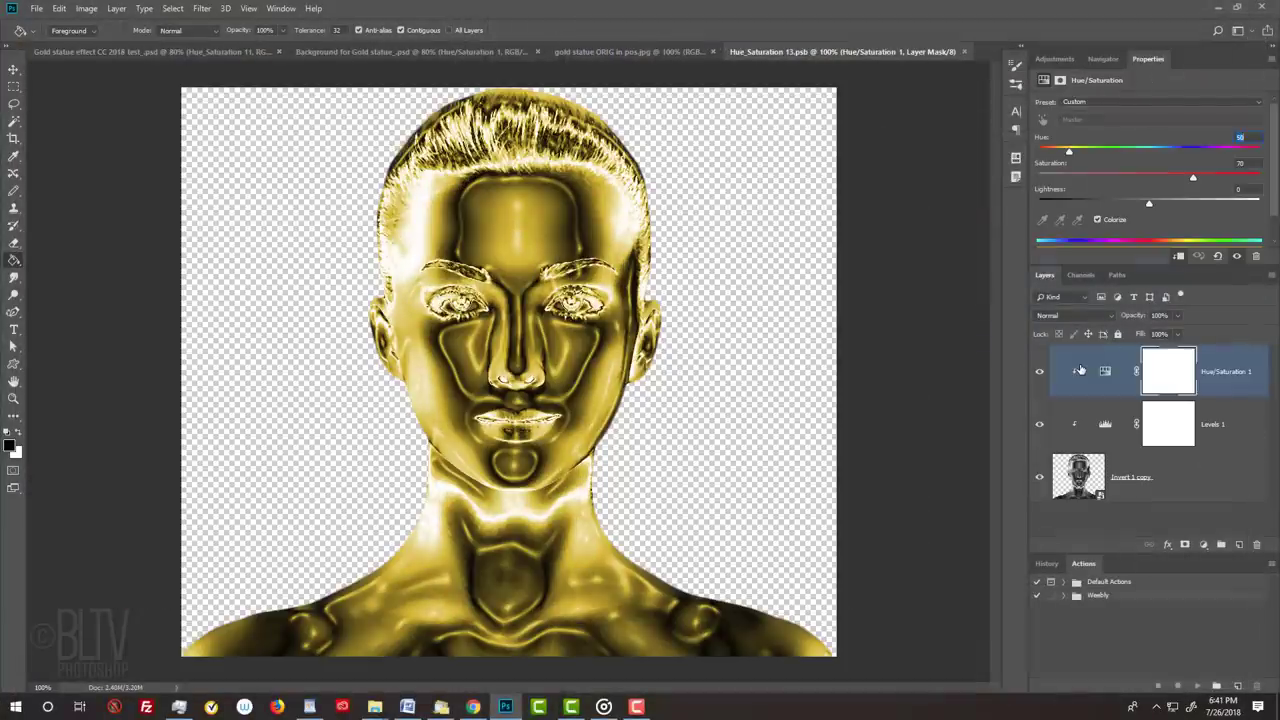
double_click(1079, 462)
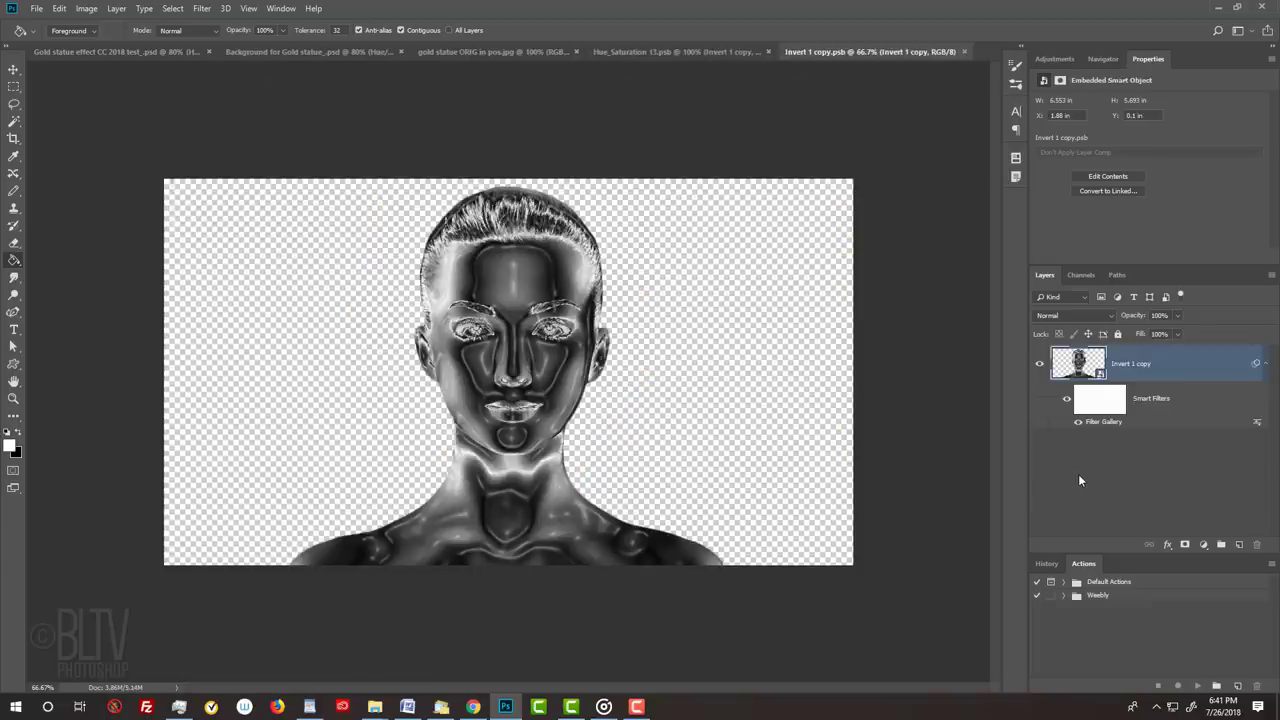
double_click(1080, 365)
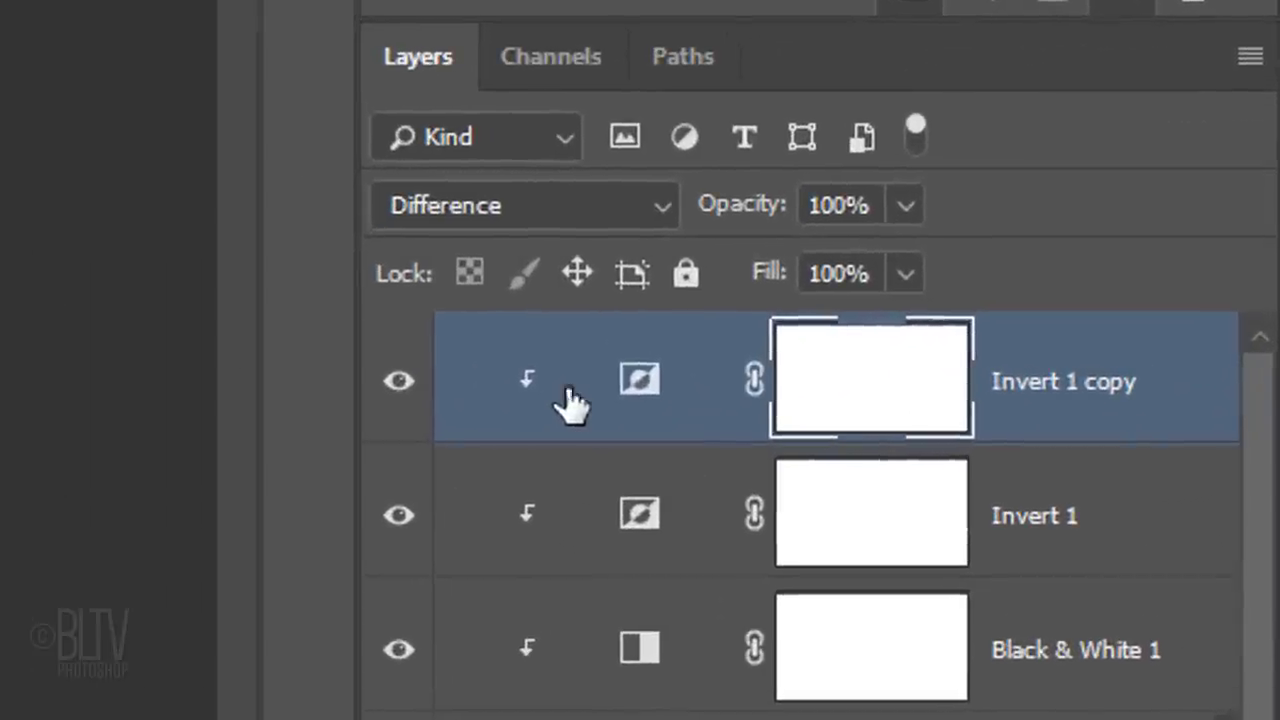
Set the opacity of the Difference-mode Invert 1 copy adjustment layer to 90%.
click(850, 206)
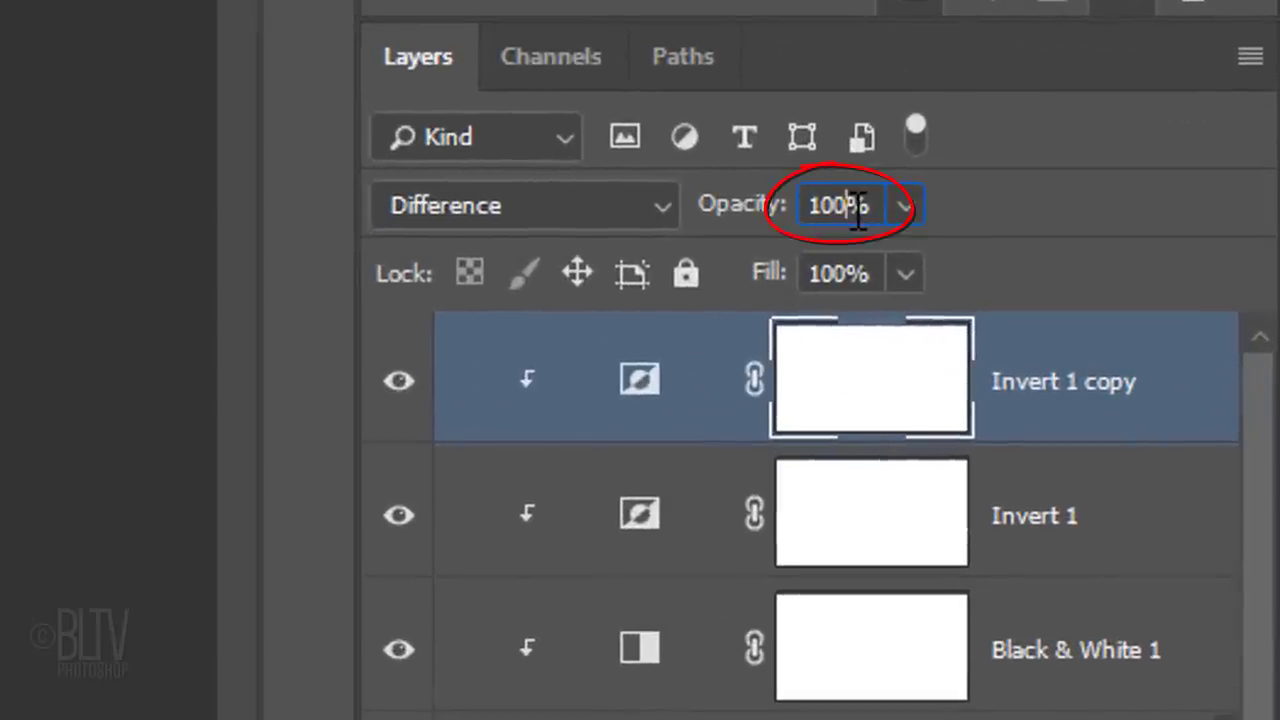
key(BackSpace)
key(BackSpace)
key(BackSpace)
text(90)
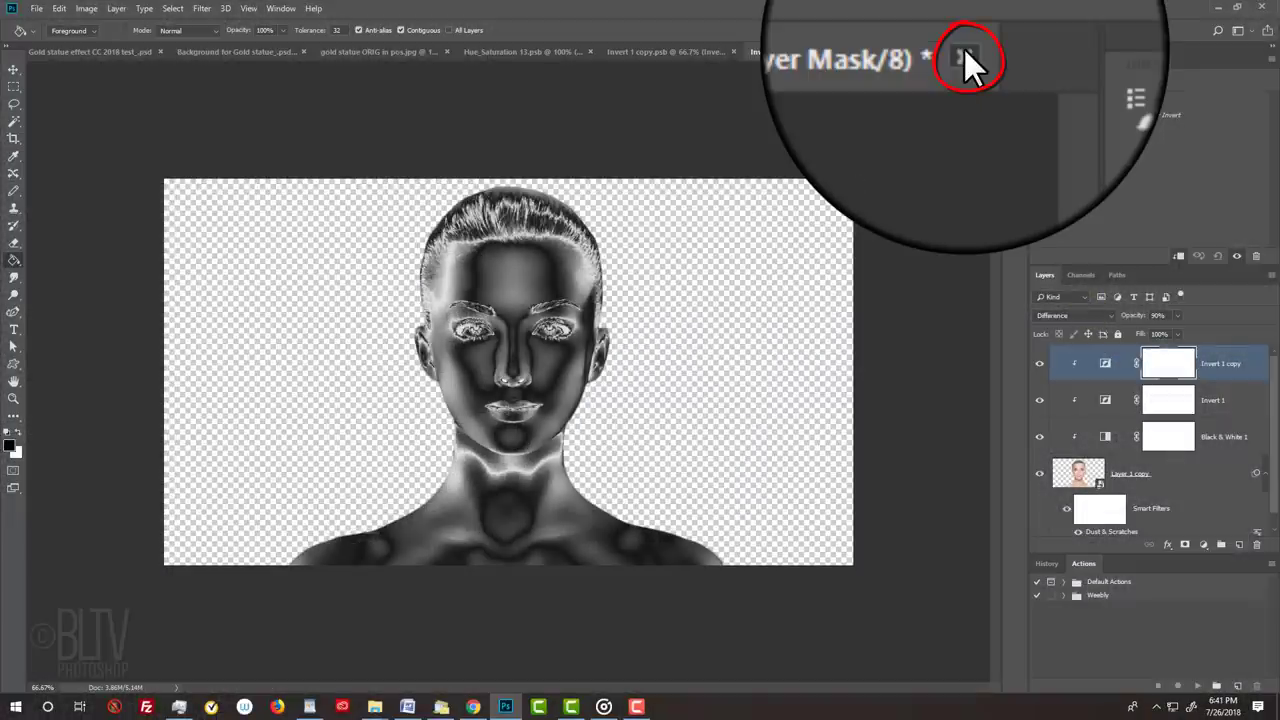
Close the nested documents Invert 1 copy1.psb, Invert 1 copy.psb and Hue_Saturation 13.psb, saving the changes to each.
click(964, 51)
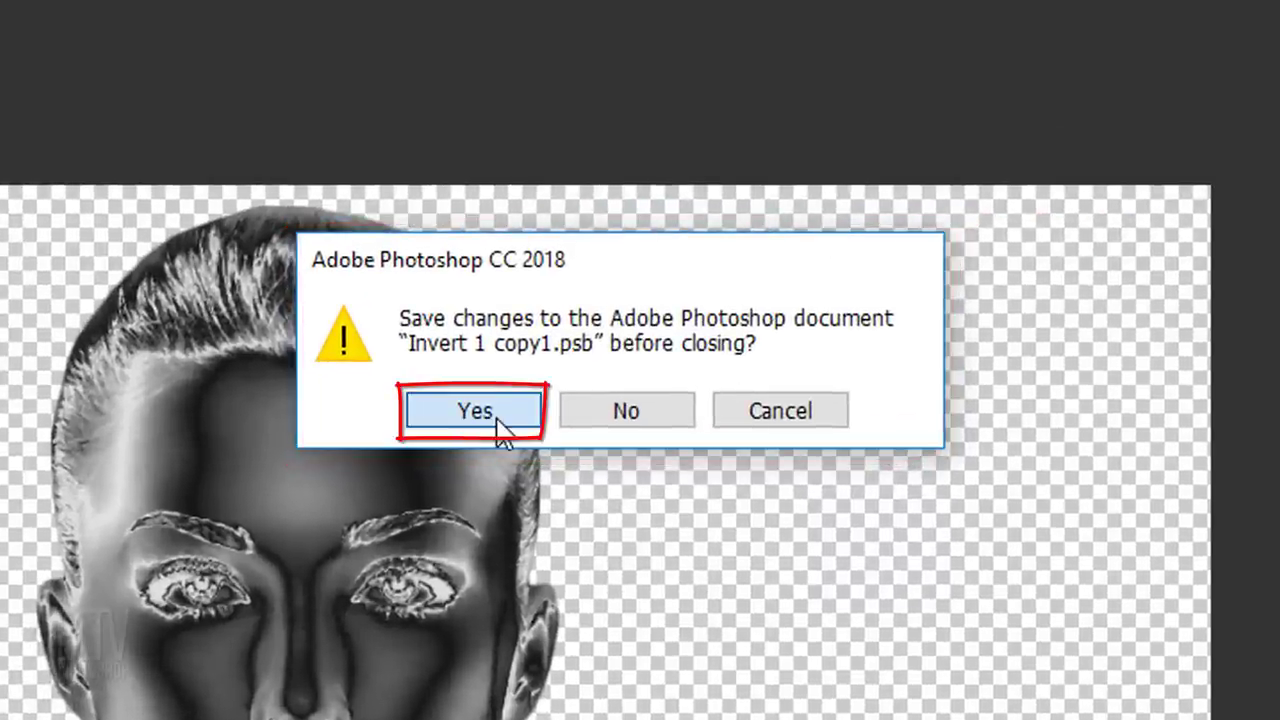
click(475, 411)
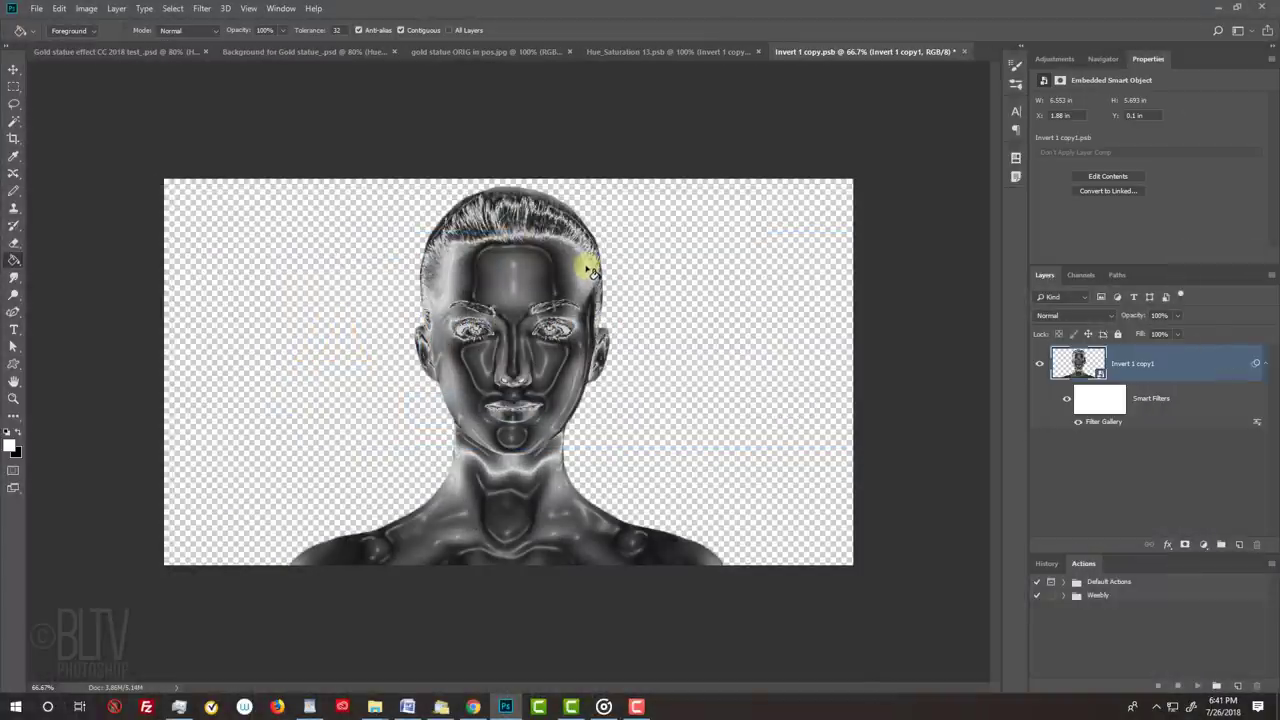
click(957, 51)
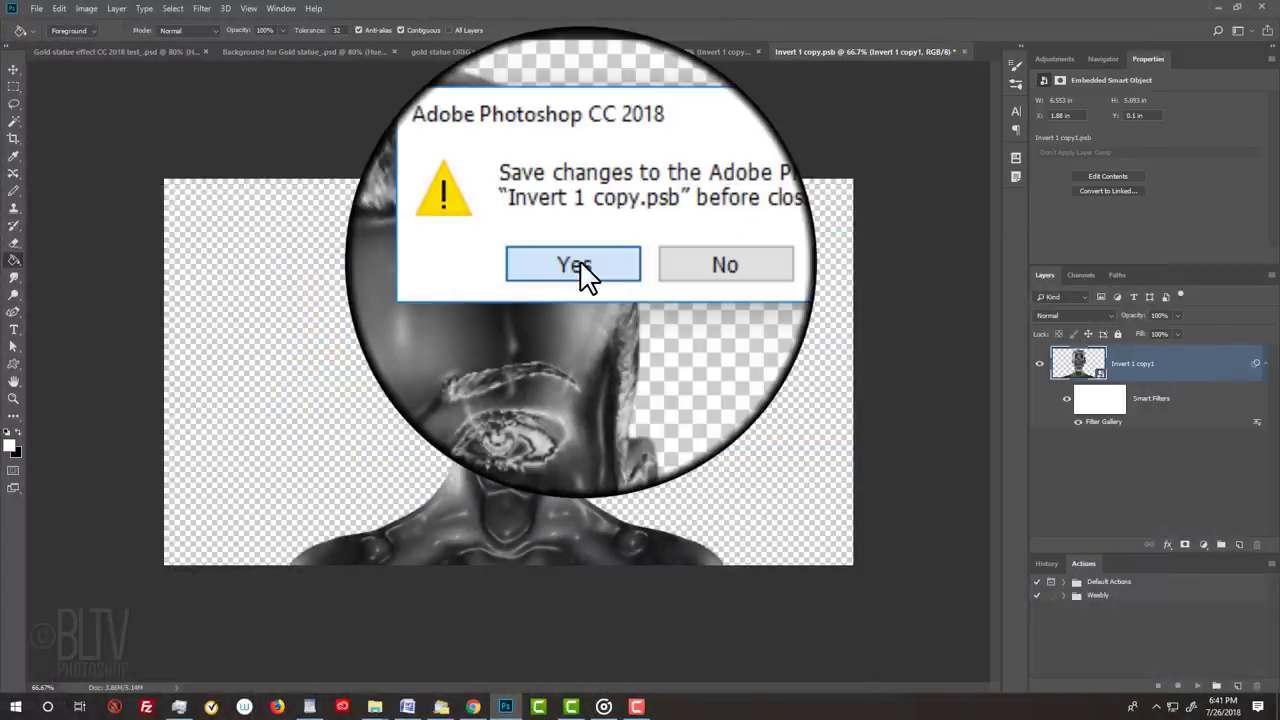
click(585, 272)
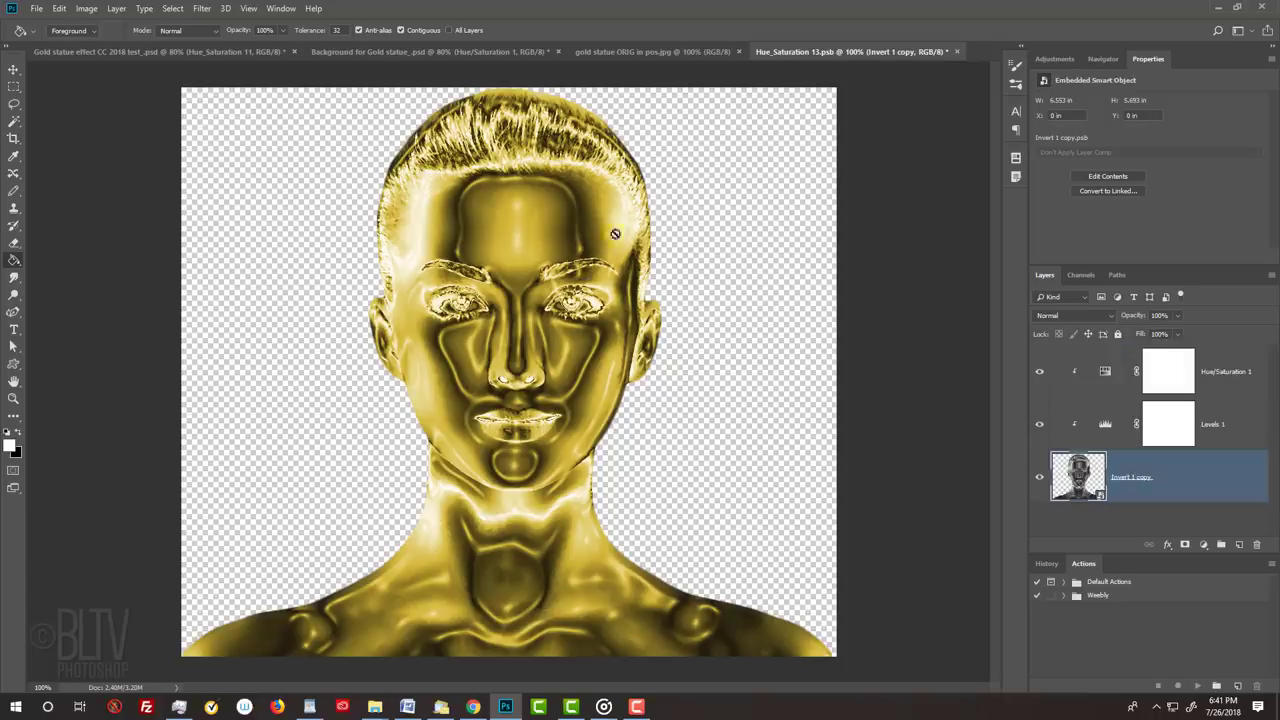
click(957, 51)
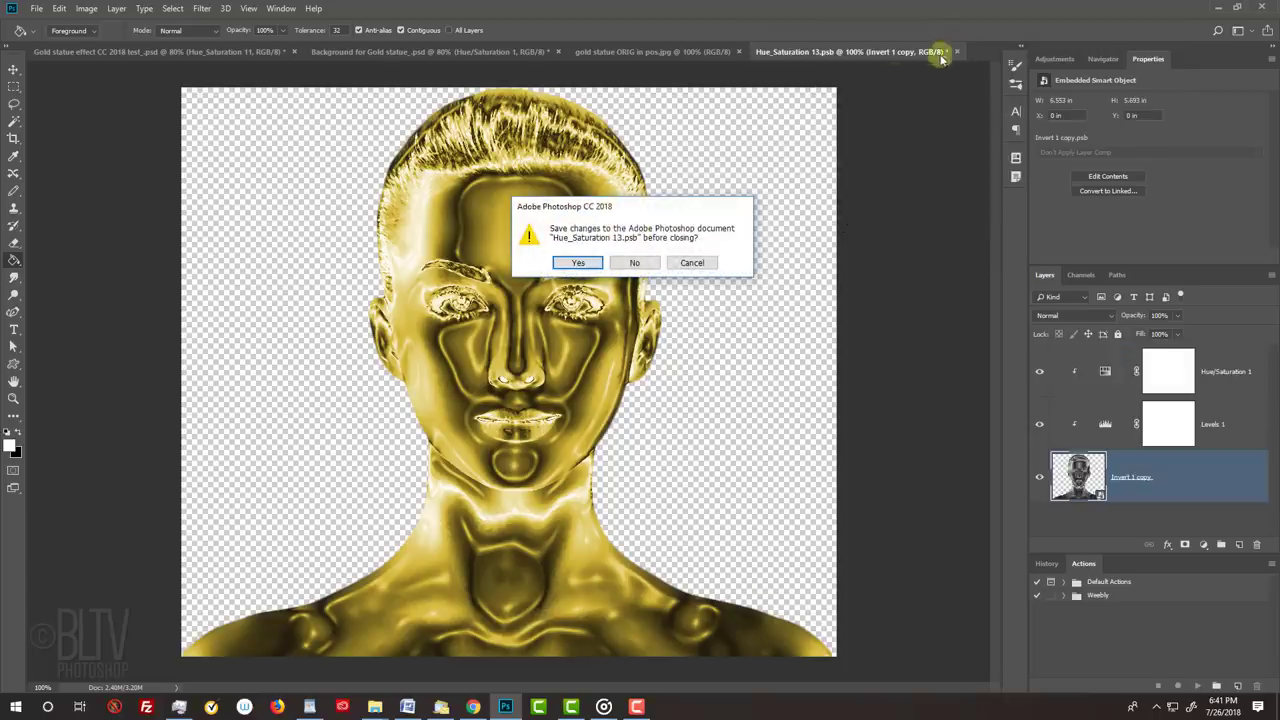
click(581, 265)
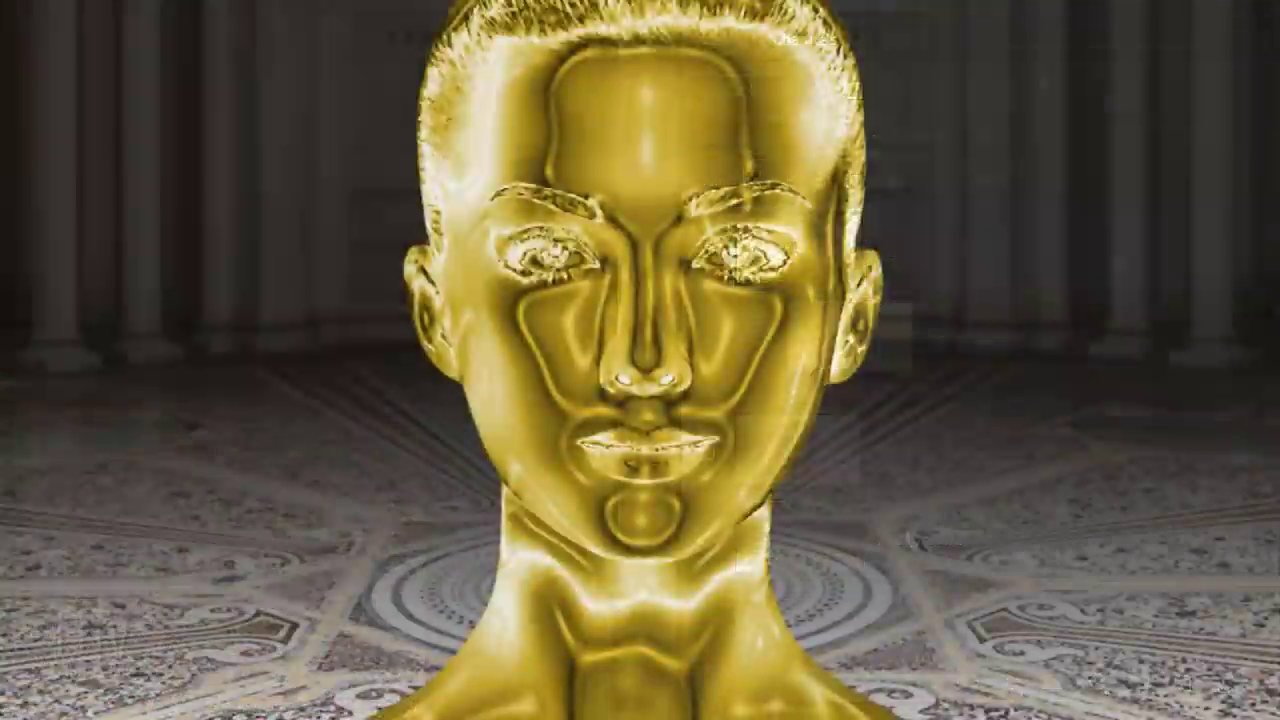
Give the gold statue layer a white Color Dodge Inner Glow and a Soft Light Outer Glow in ffff03, both 100% opacity and 50 px.
double_click(1110, 263)
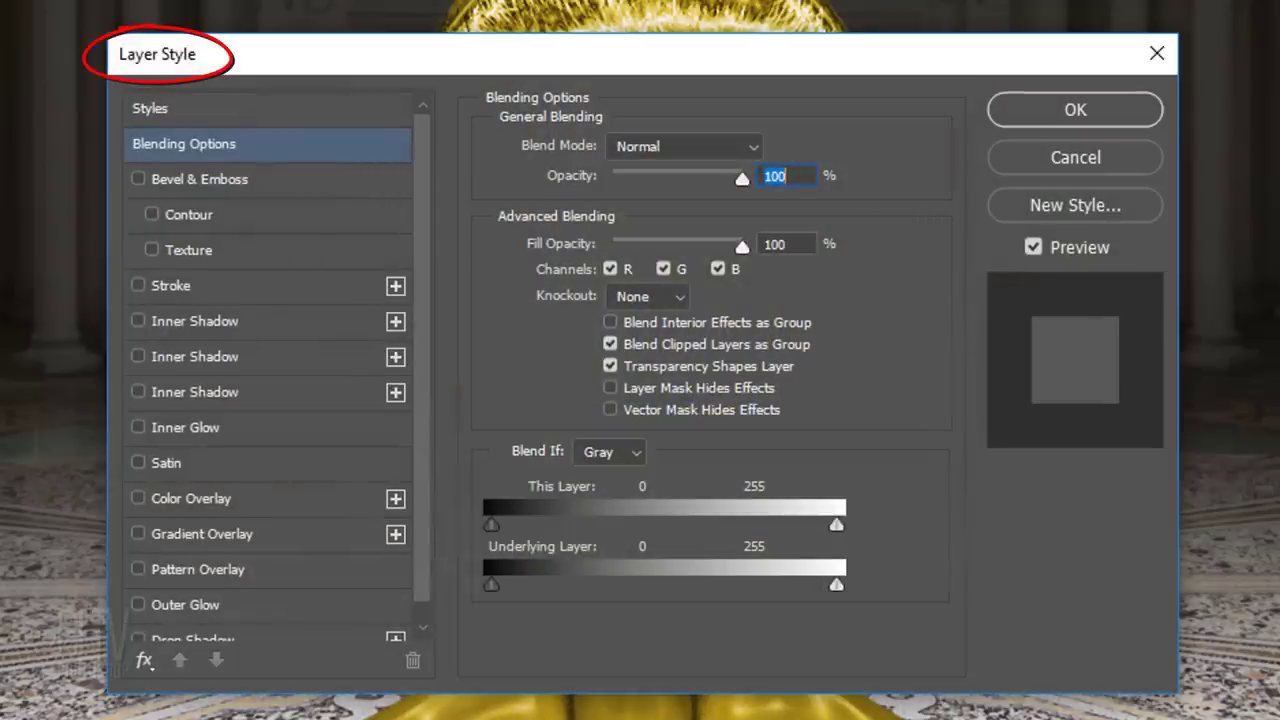
click(196, 427)
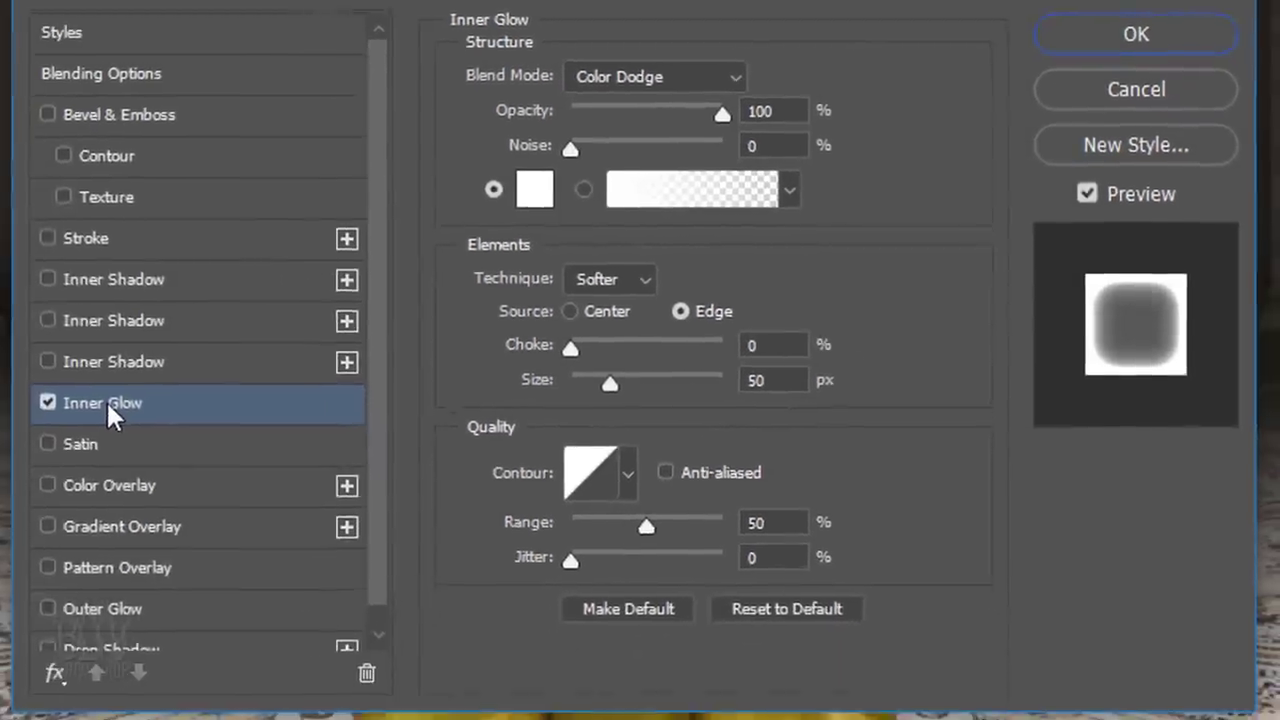
click(119, 600)
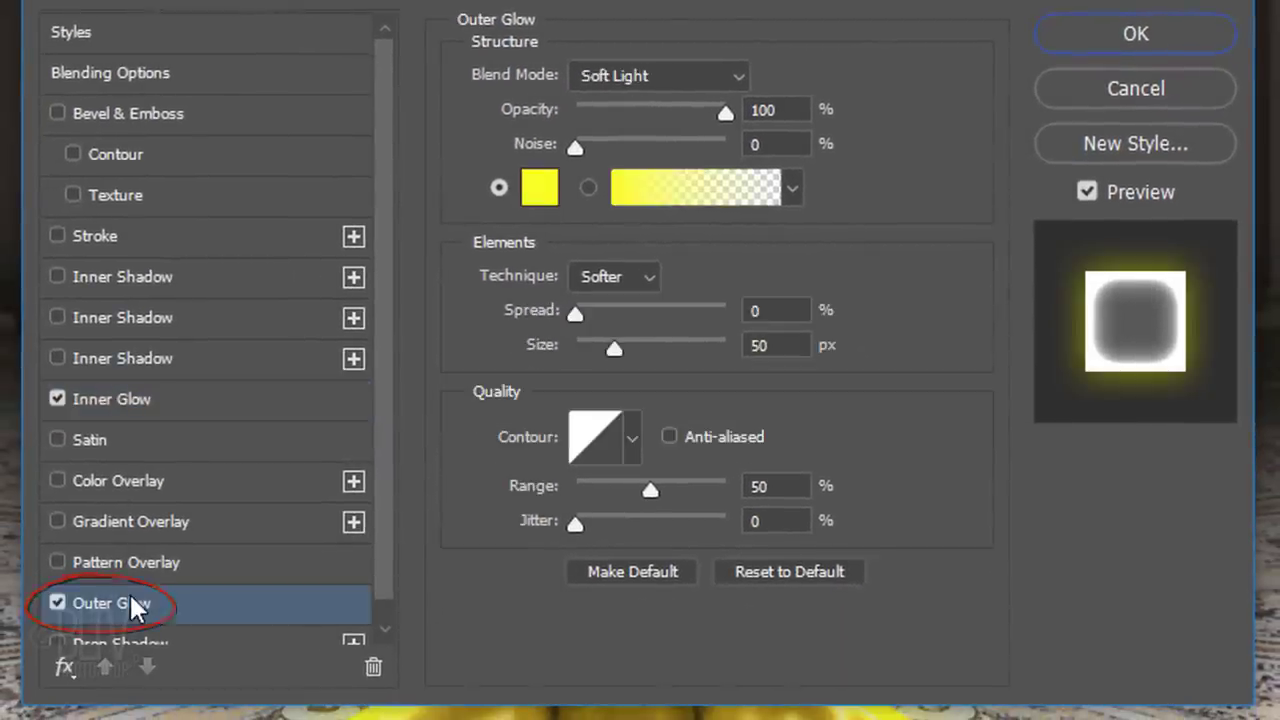
click(538, 192)
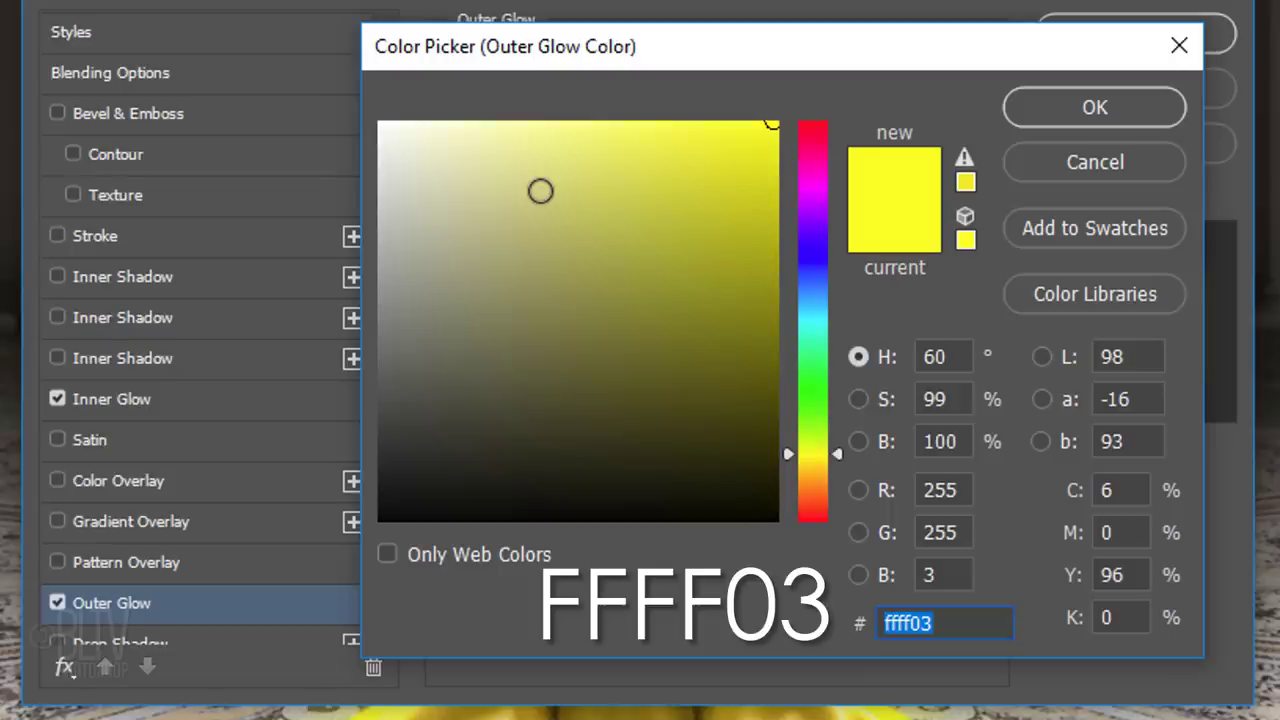
click(1093, 110)
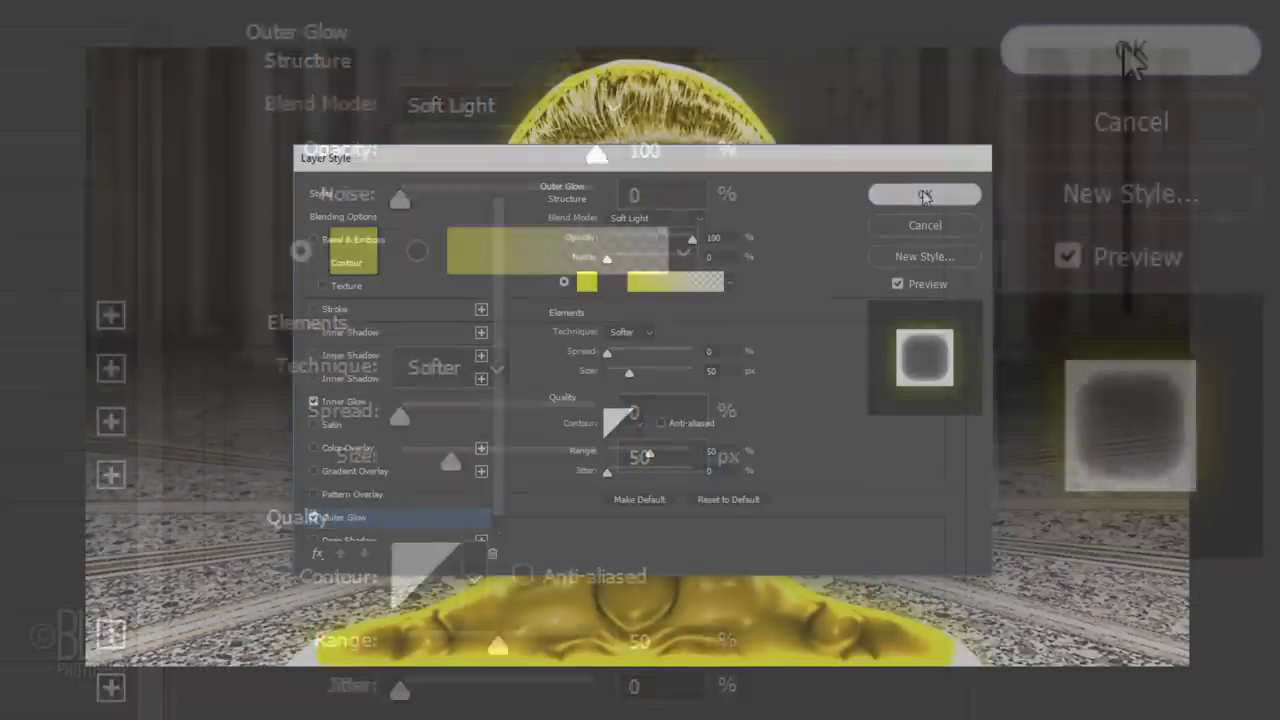
click(925, 195)
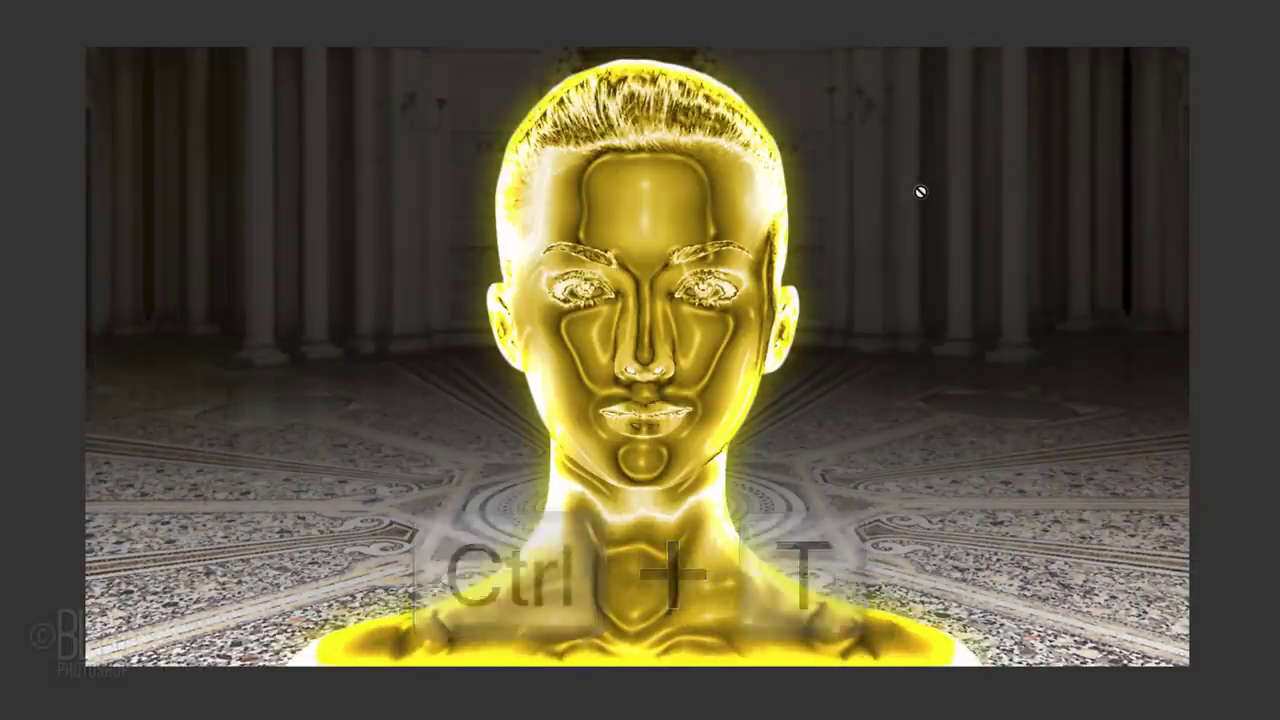
Scale the gold statue up slightly and proportionally from its center so its head reaches the image's upper edge.
key(ctrl+t)
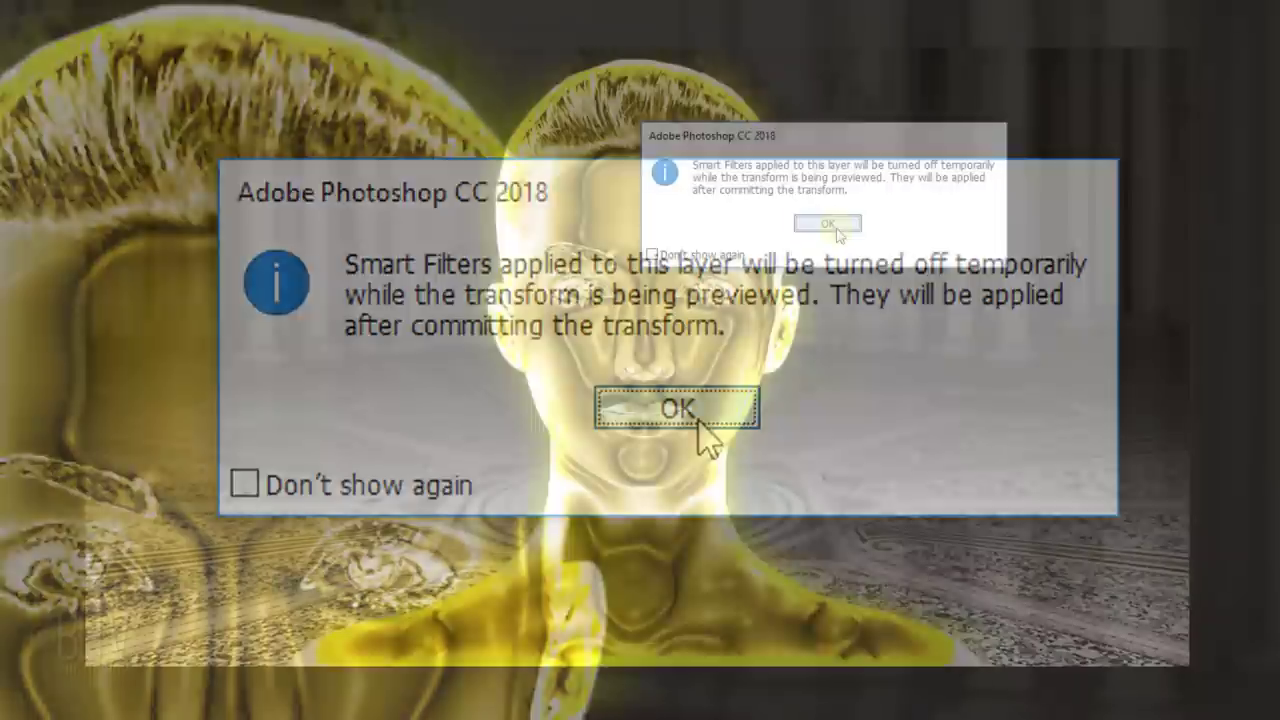
click(699, 421)
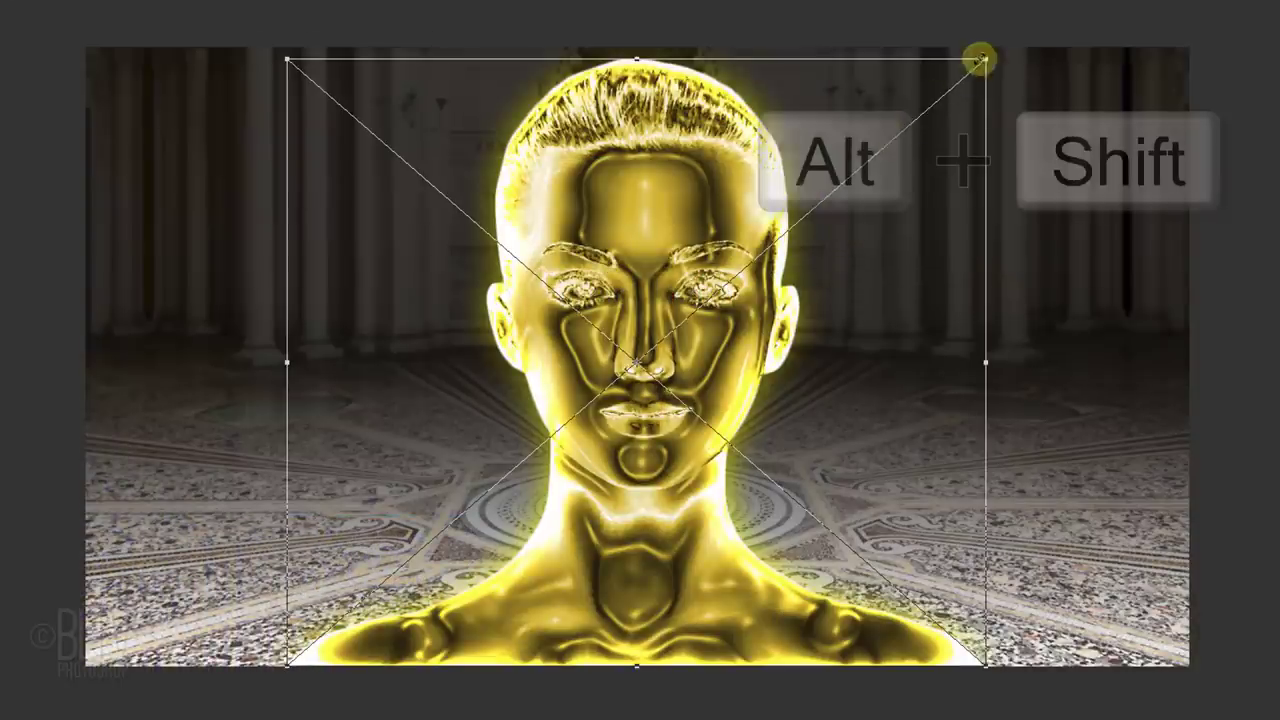
drag(980, 60, 1010, 45)
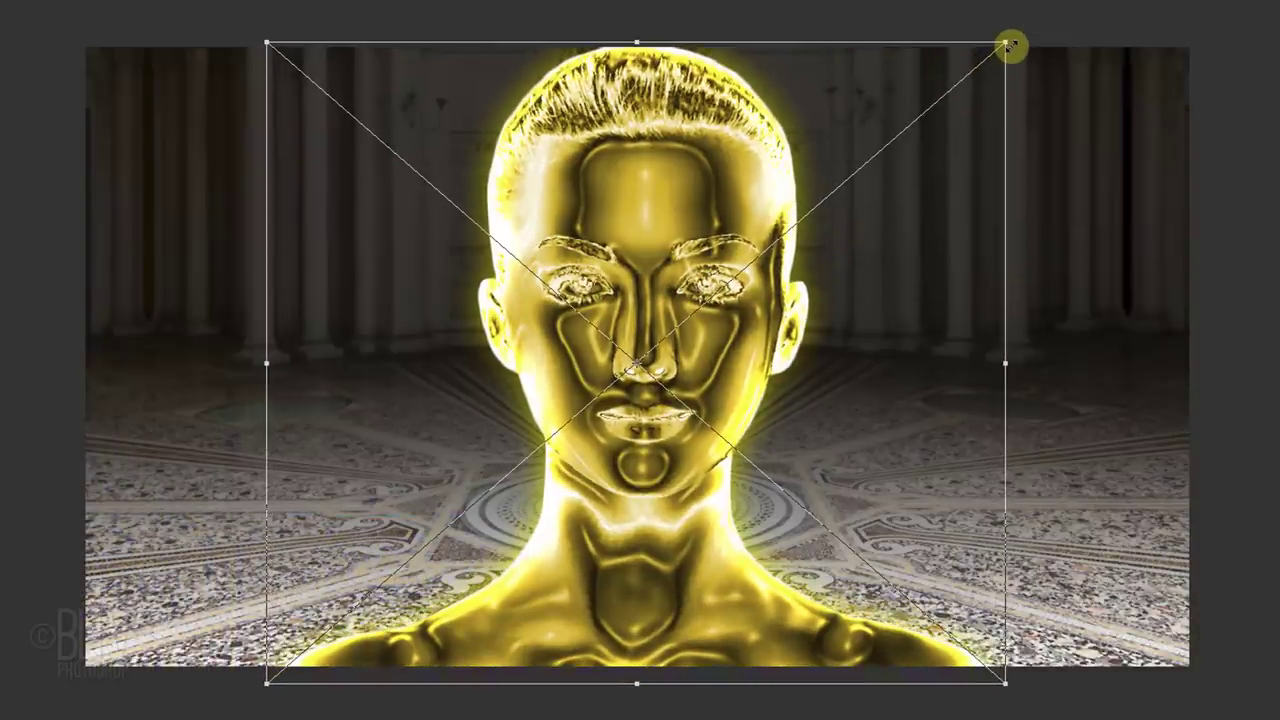
key(Return)
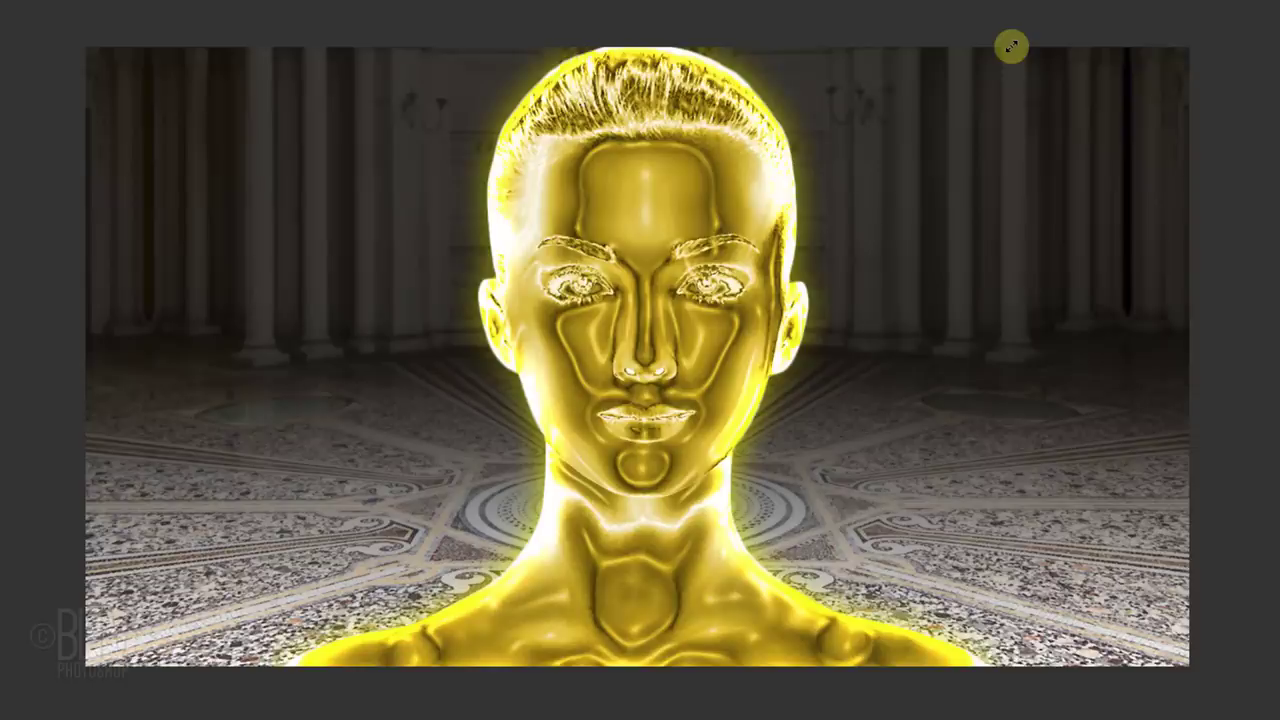
Nudge the gold statue downward in the image with the Move tool.
key(v)
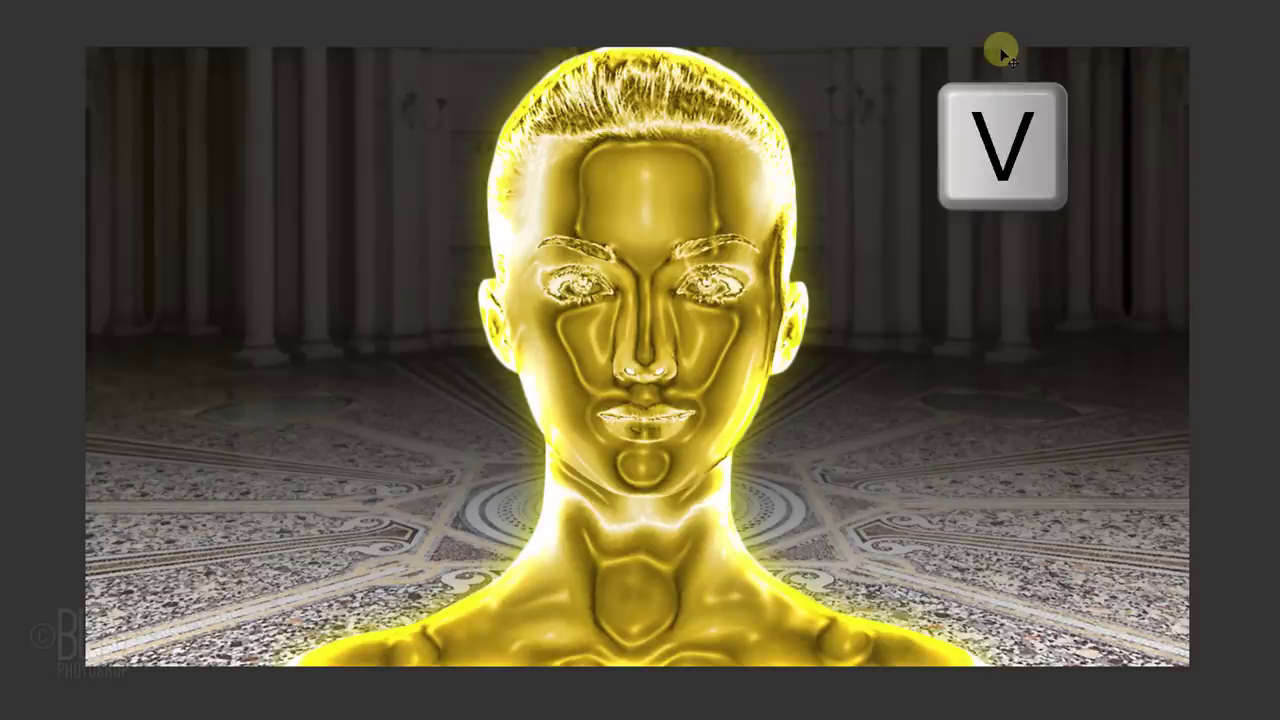
key(Down)
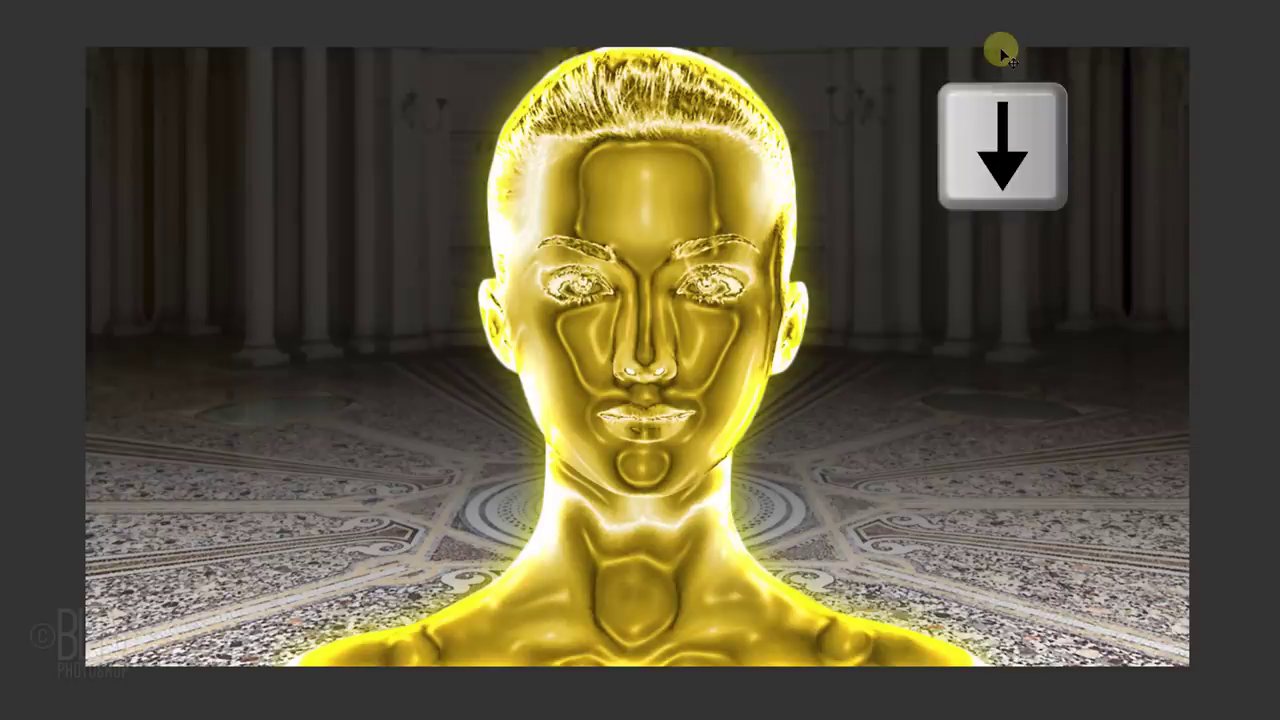